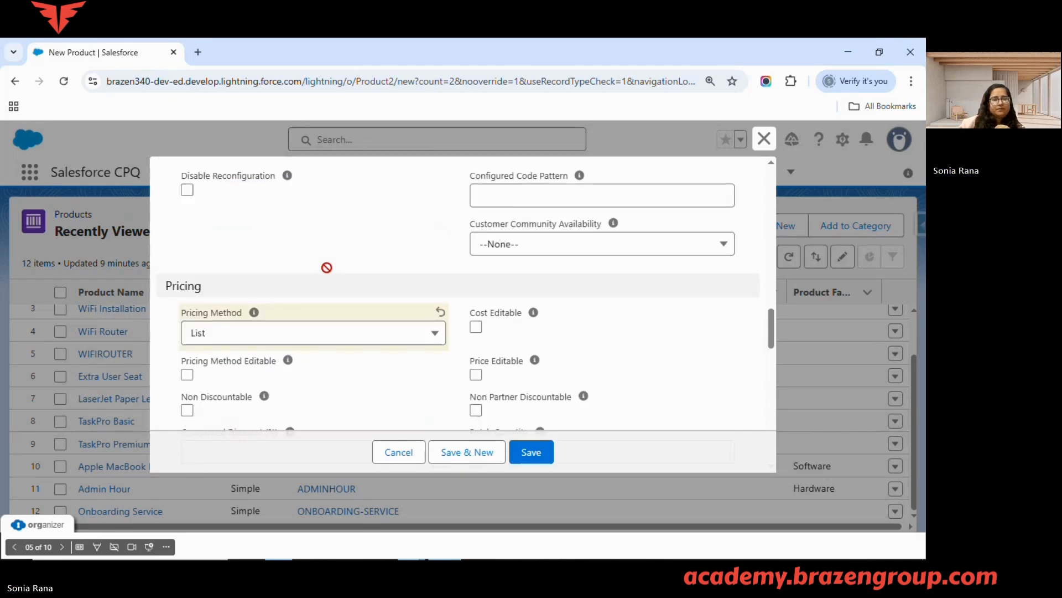
# Examine the new product's Subscriptions fields, including the options for Subscription Pricing, Subscription Term and Subscription Type
pyautogui.scroll(-3, 327, 268)
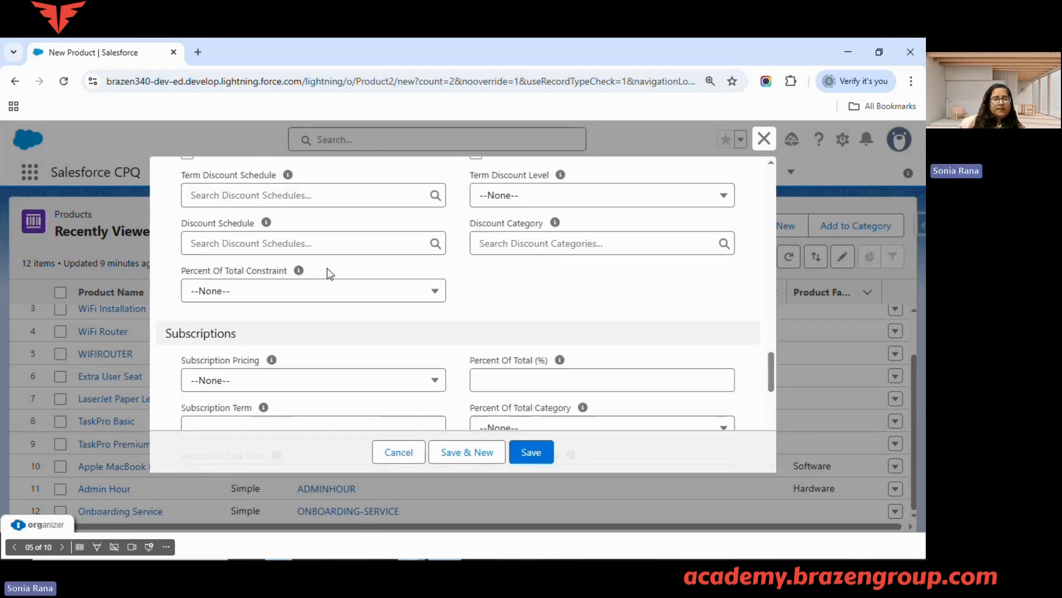
pyautogui.scroll(-3, 327, 269)
pyautogui.hotkey('alt', 'Tab')
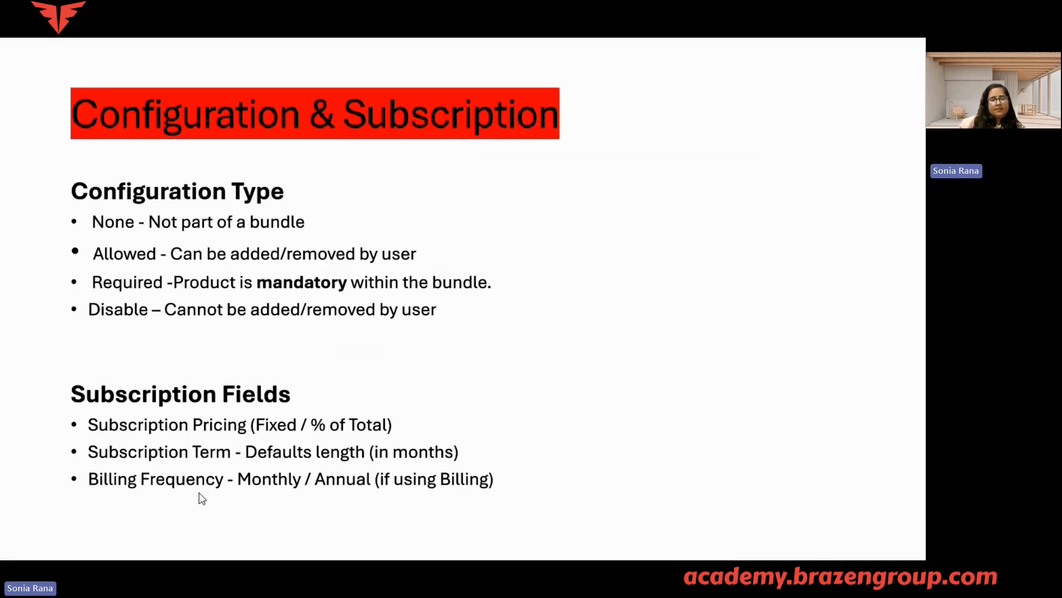
pyautogui.hotkey('alt', 'Tab')
pyautogui.click(261, 251)
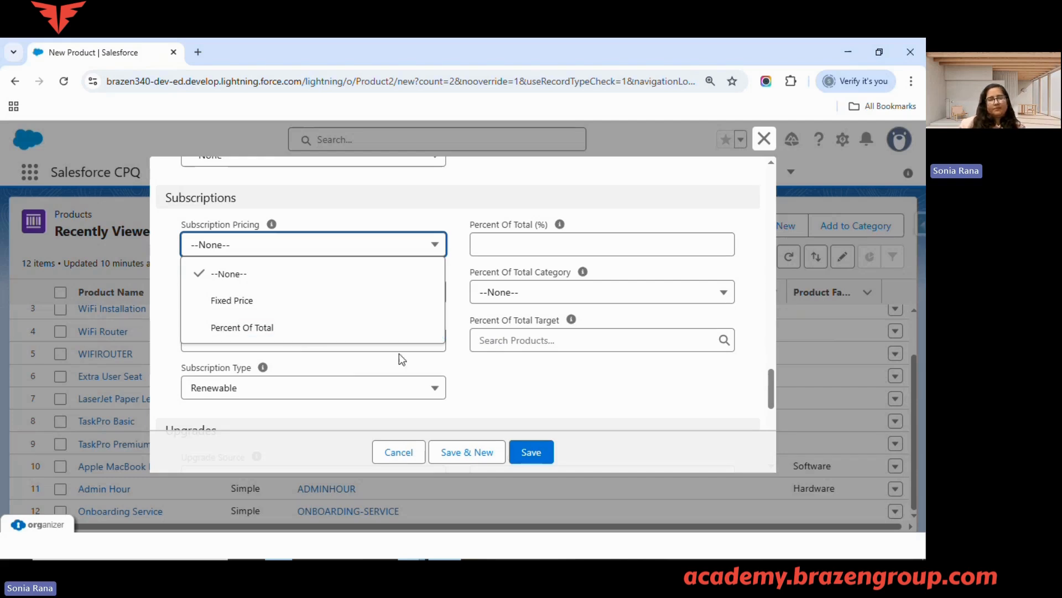
pyautogui.click(277, 279)
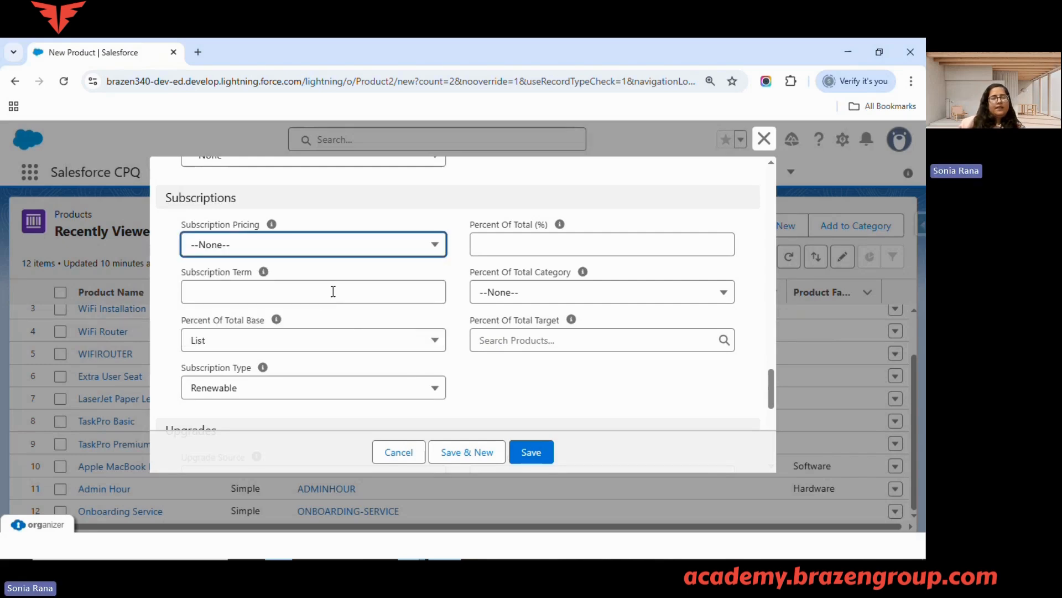
pyautogui.click(333, 291)
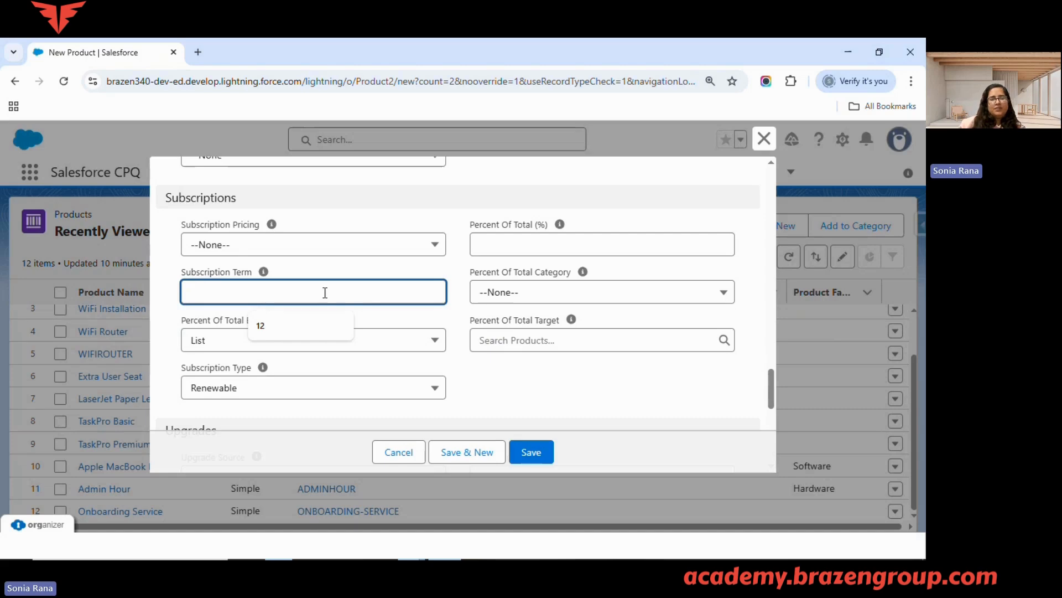
pyautogui.moveTo(263, 274)
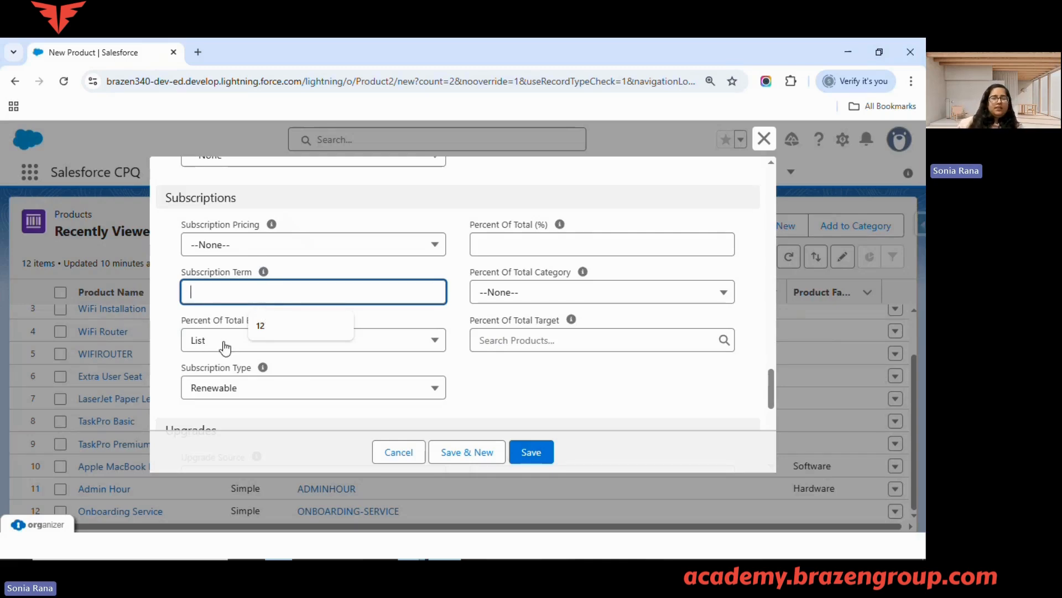
pyautogui.click(256, 390)
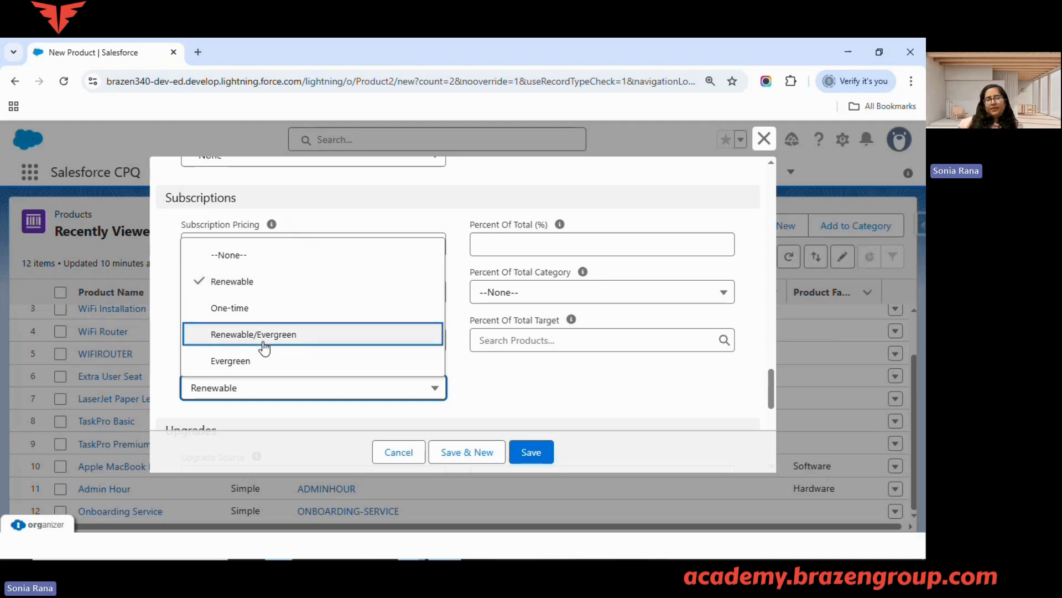
pyautogui.click(483, 382)
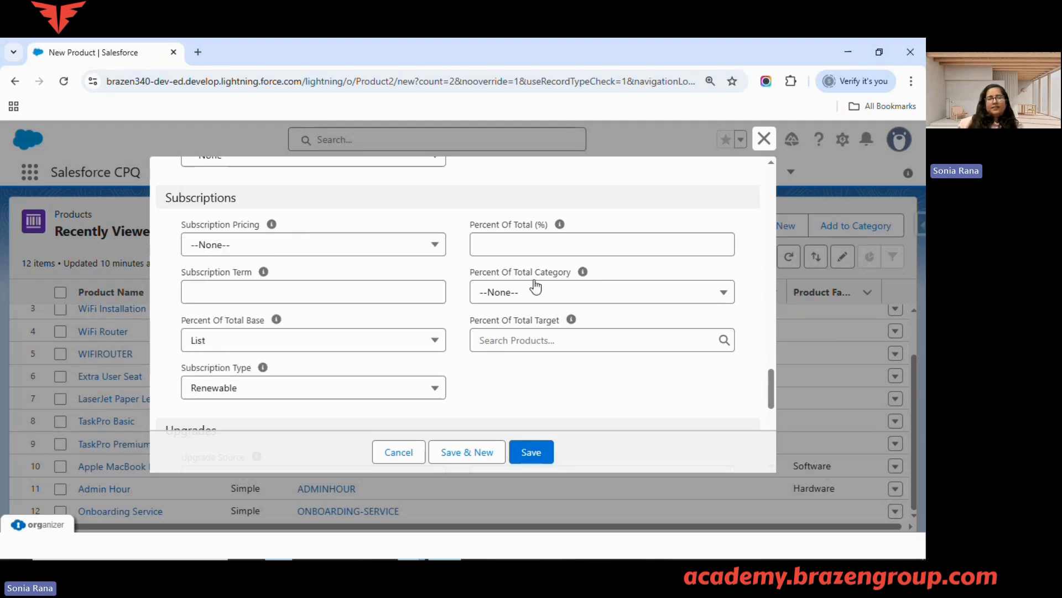
# Examine the Salesforce Billing Configuration fields of the new product, including the Billing Frequency options
pyautogui.scroll(-1, 532, 257)
pyautogui.scroll(-5, 532, 258)
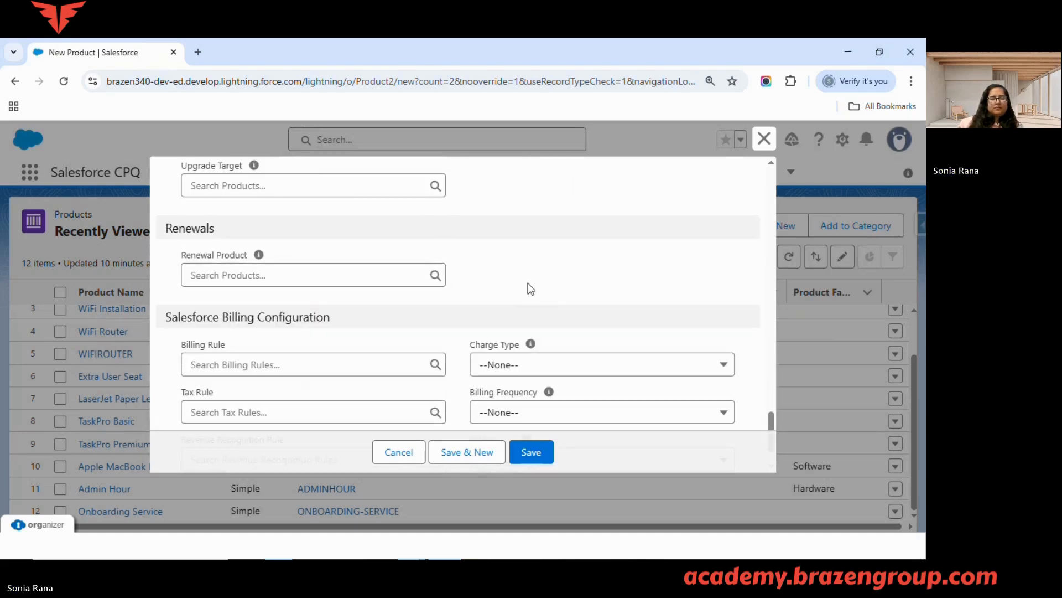
pyautogui.scroll(-1, 528, 283)
pyautogui.click(531, 346)
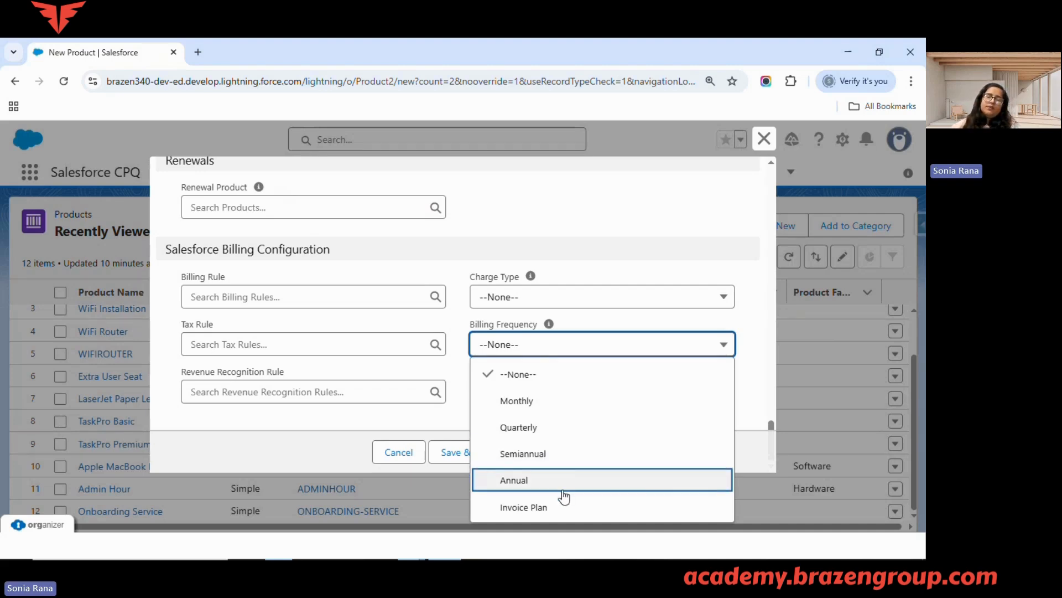
pyautogui.click(442, 412)
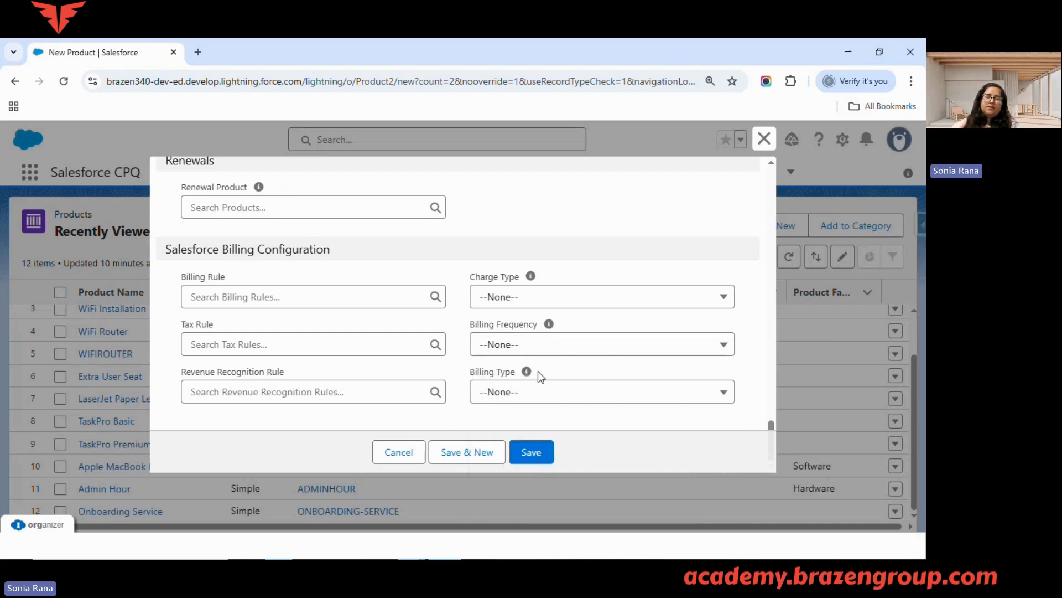
# Save the new Laptop 15" product and review the details on its record from subscriptions to billing
pyautogui.scroll(10, 490, 373)
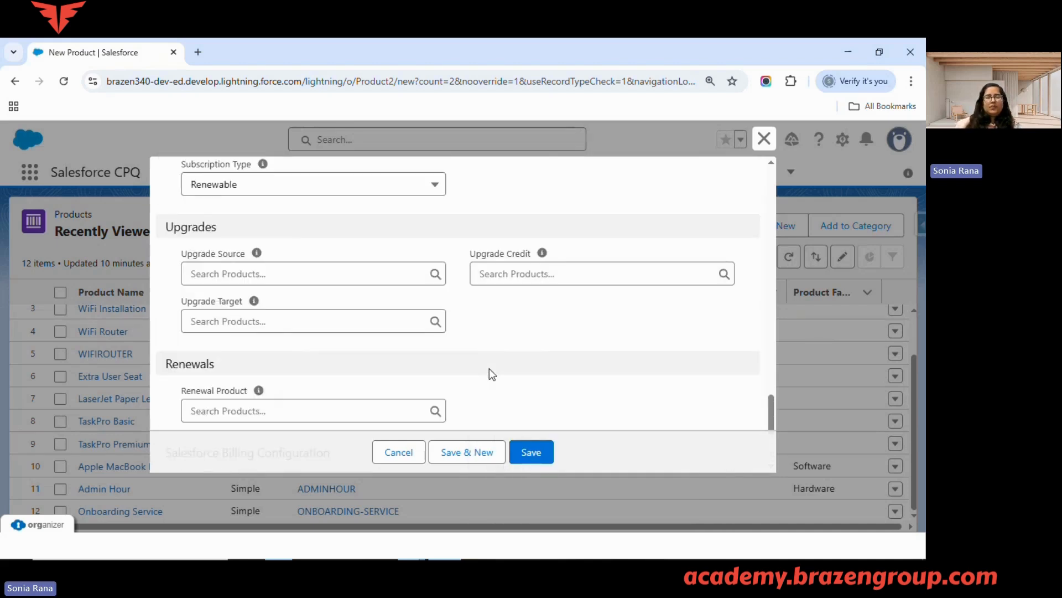
pyautogui.click(520, 450)
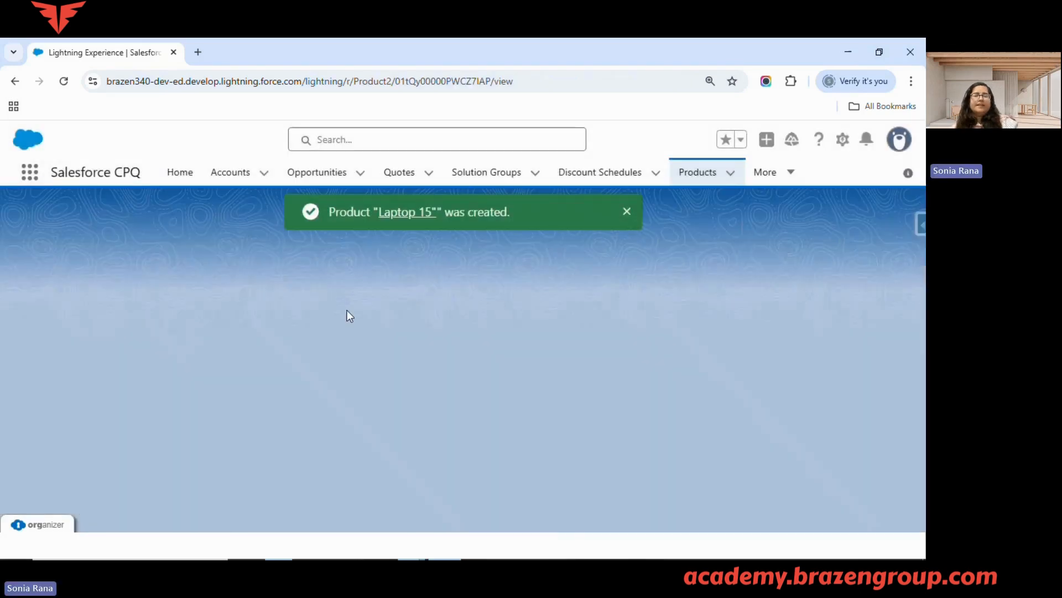
pyautogui.scroll(-10, 198, 347)
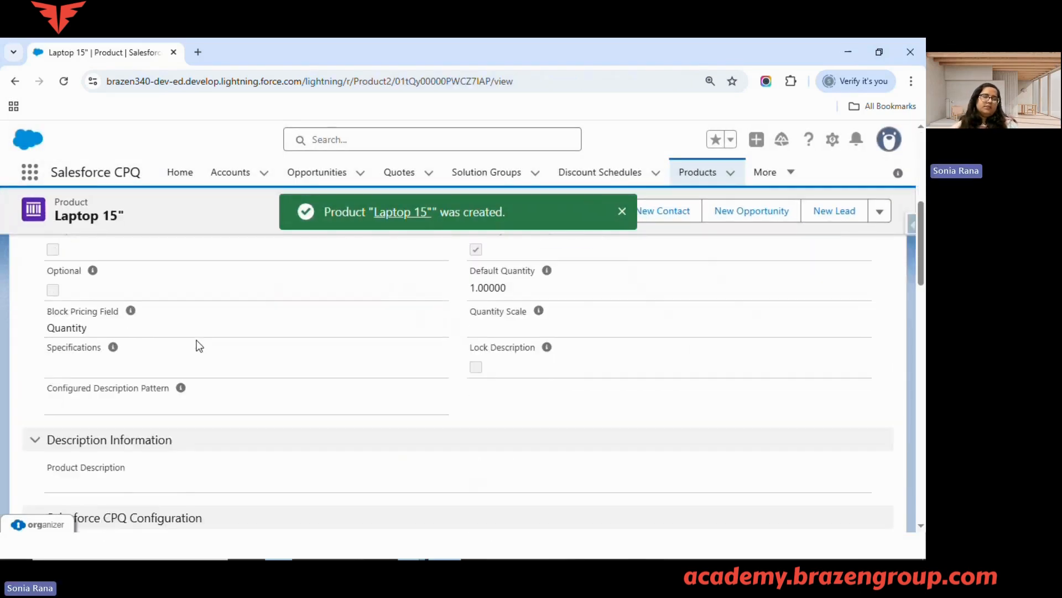
pyautogui.scroll(-10, 198, 346)
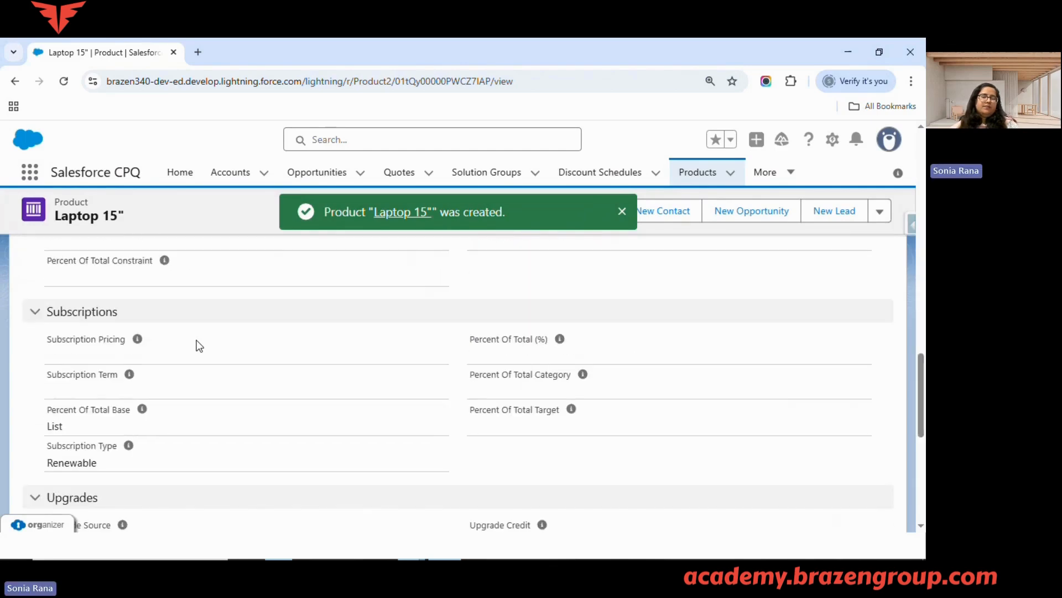
pyautogui.scroll(-4, 199, 345)
pyautogui.scroll(6, 198, 346)
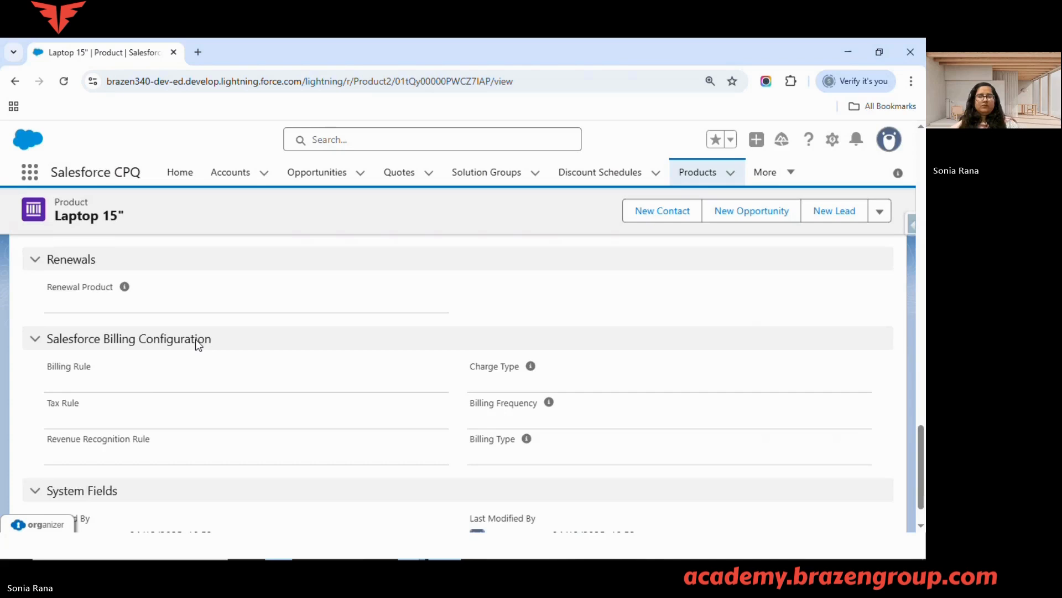
pyautogui.scroll(8, 198, 345)
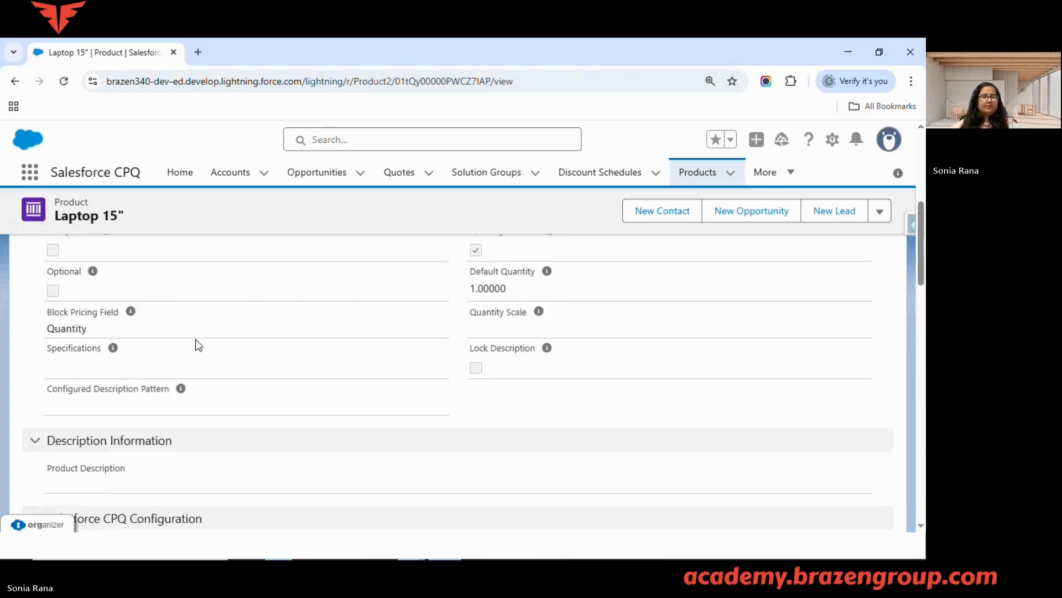
pyautogui.scroll(5, 198, 346)
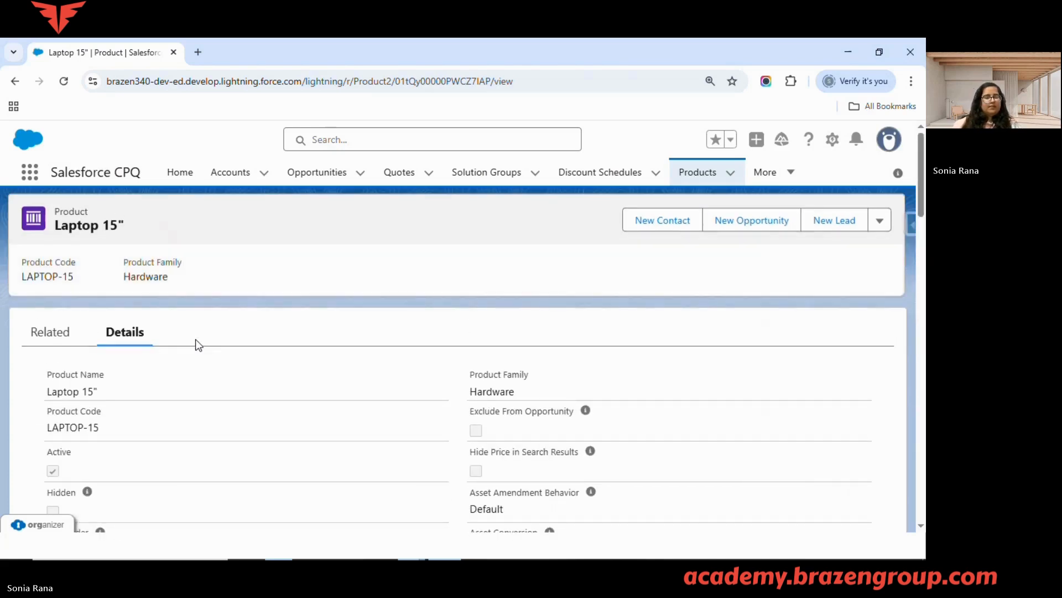
# Switch to the slide presentation, show the Pricebooks Overview slide and return to Salesforce CPQ
pyautogui.hotkey('alt', 'Tab')
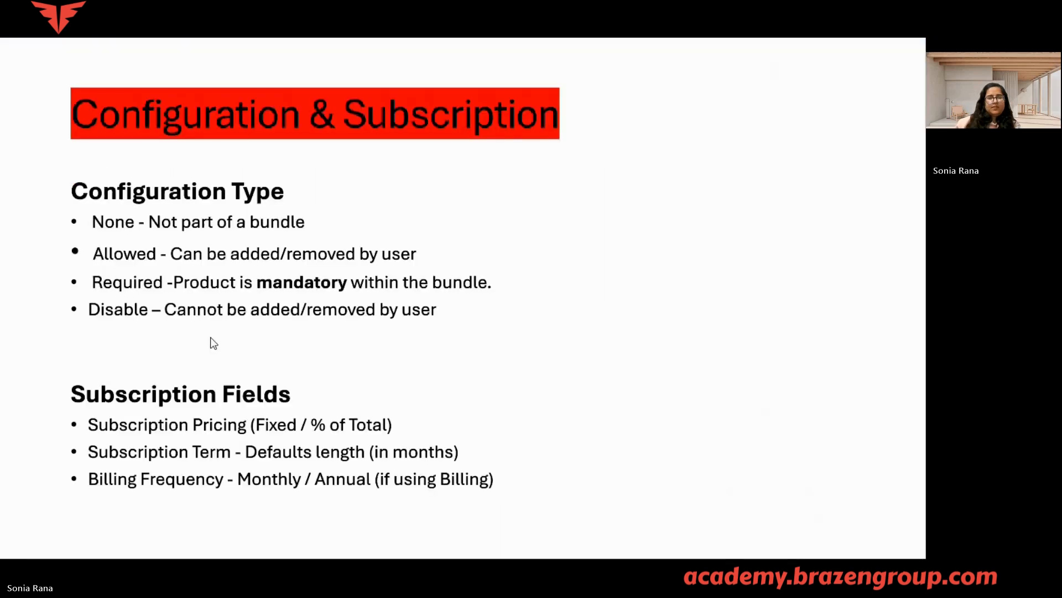
pyautogui.click(329, 354)
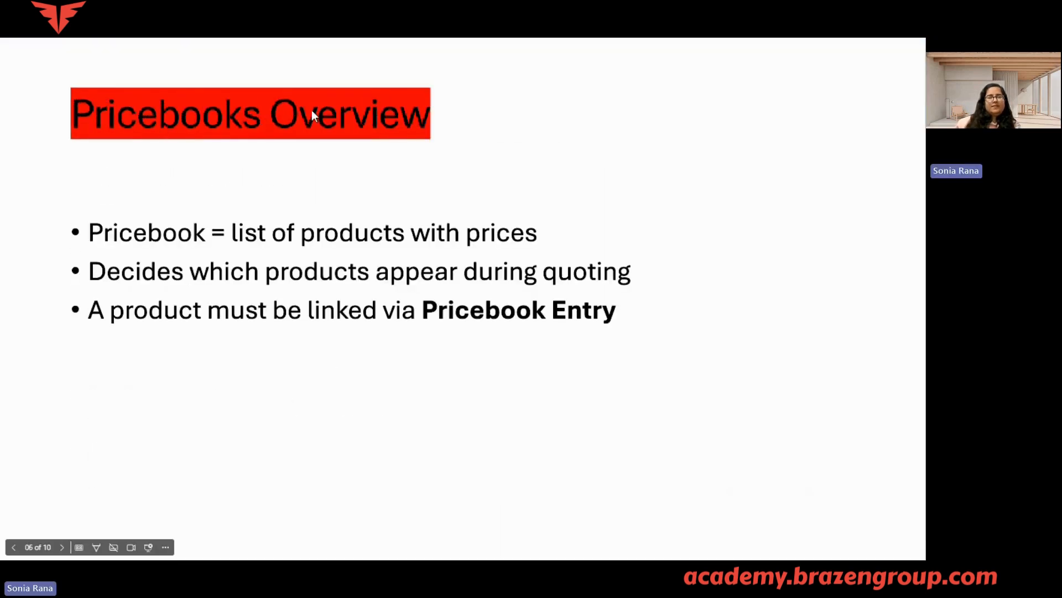
pyautogui.hotkey('alt', 'Tab')
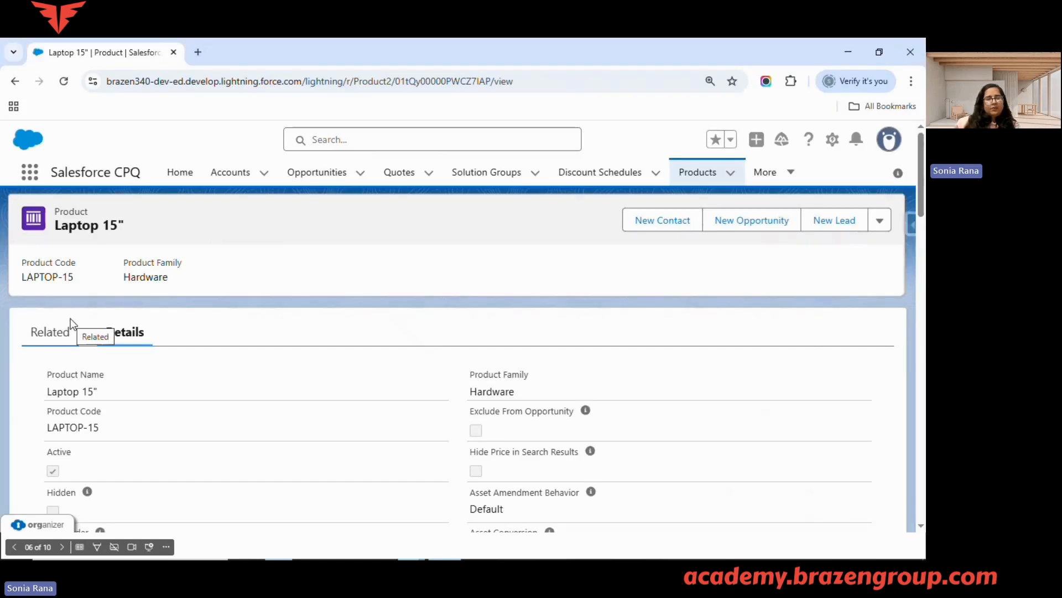
# Open the approved quote Q-00000 from the recently viewed quotes and bring up its quote lines for editing
pyautogui.click(399, 173)
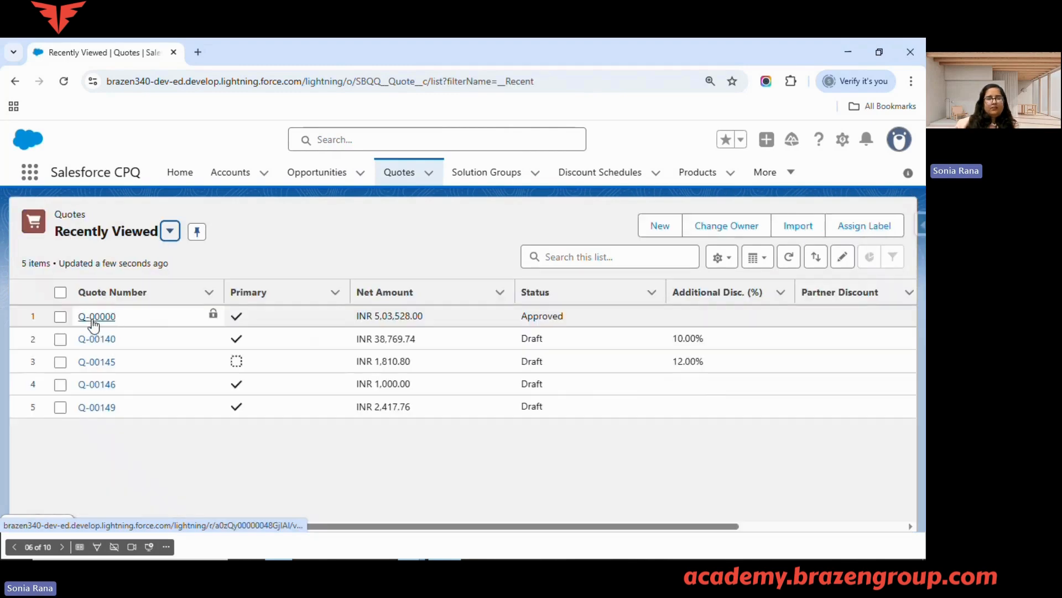
pyautogui.click(92, 323)
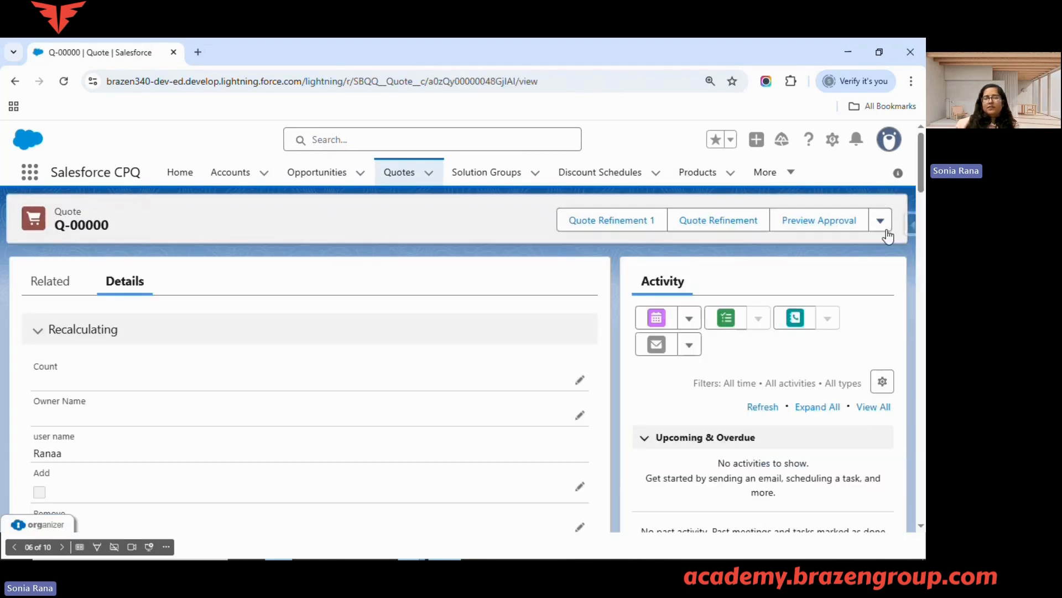
pyautogui.click(883, 223)
pyautogui.click(490, 251)
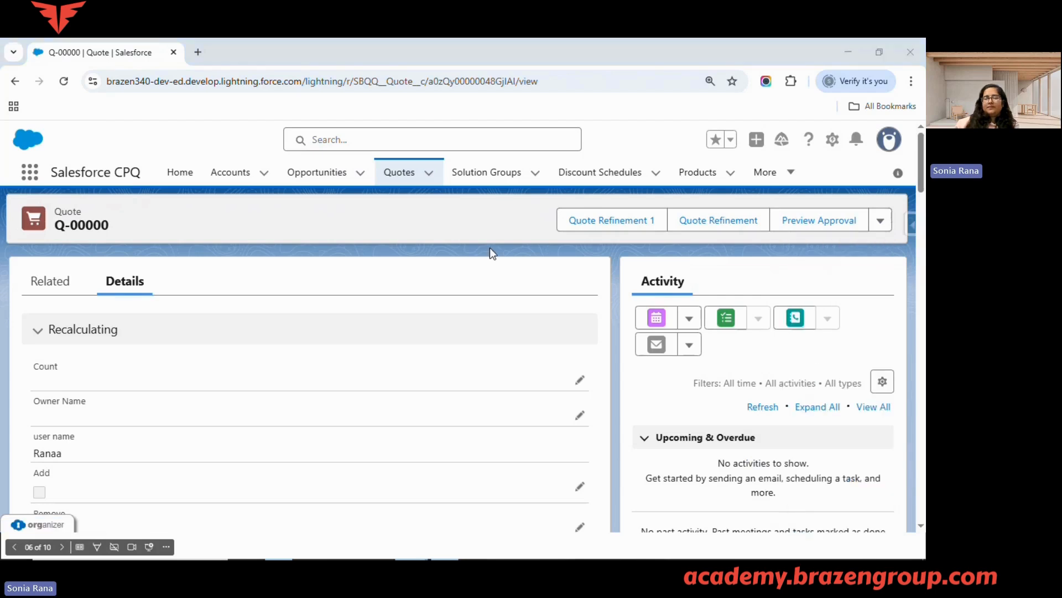
pyautogui.click(878, 221)
pyautogui.scroll(-3, 830, 387)
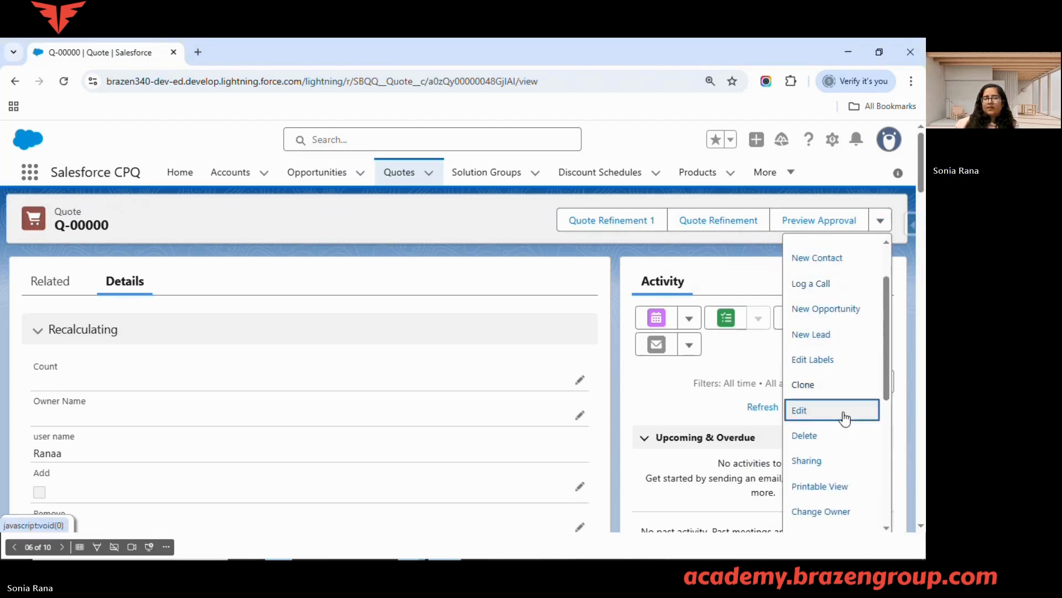
pyautogui.scroll(-1, 826, 425)
pyautogui.scroll(-5, 826, 421)
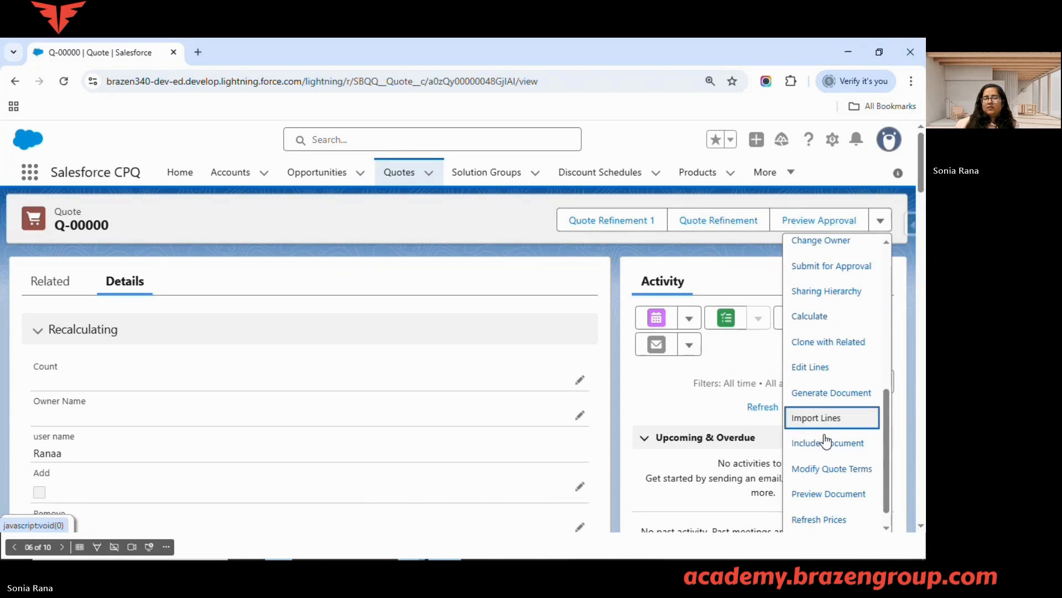
pyautogui.scroll(-1, 827, 409)
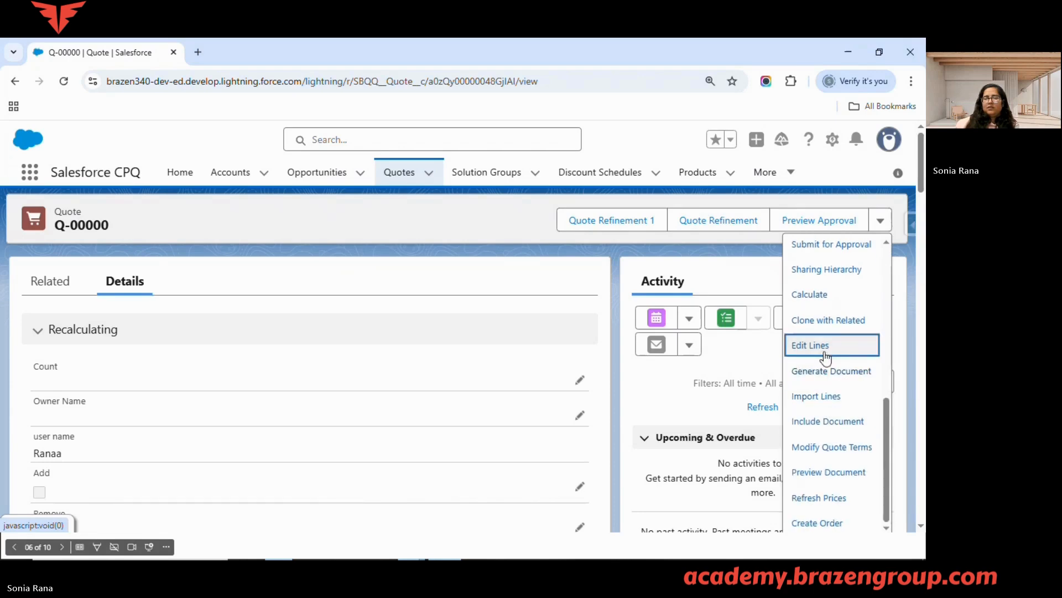
pyautogui.click(811, 344)
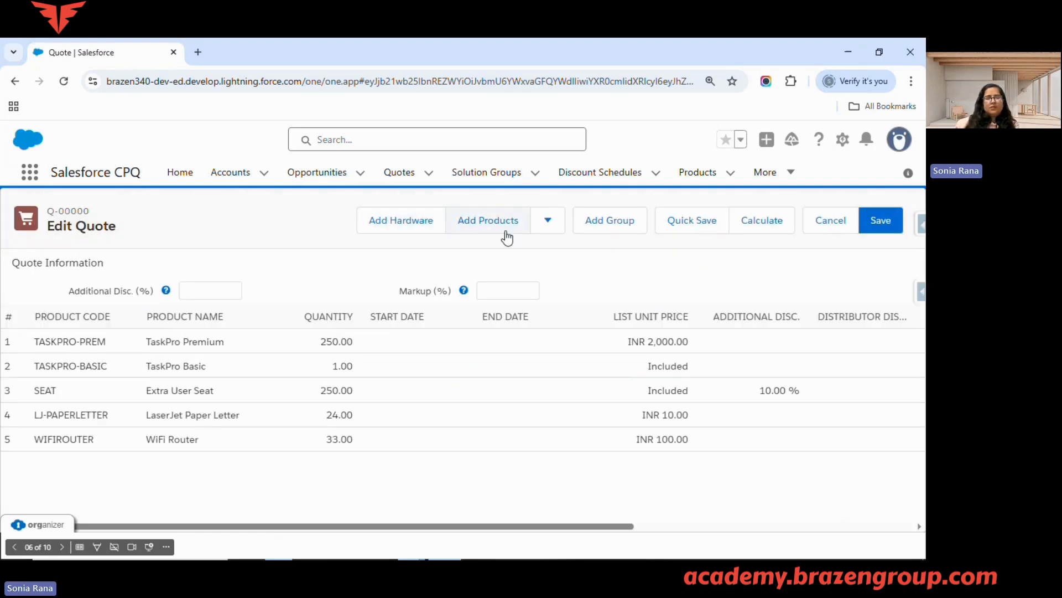
# Start adding products to the quote, dismiss Guided Selling and search the product selection for "laptop"
pyautogui.click(487, 220)
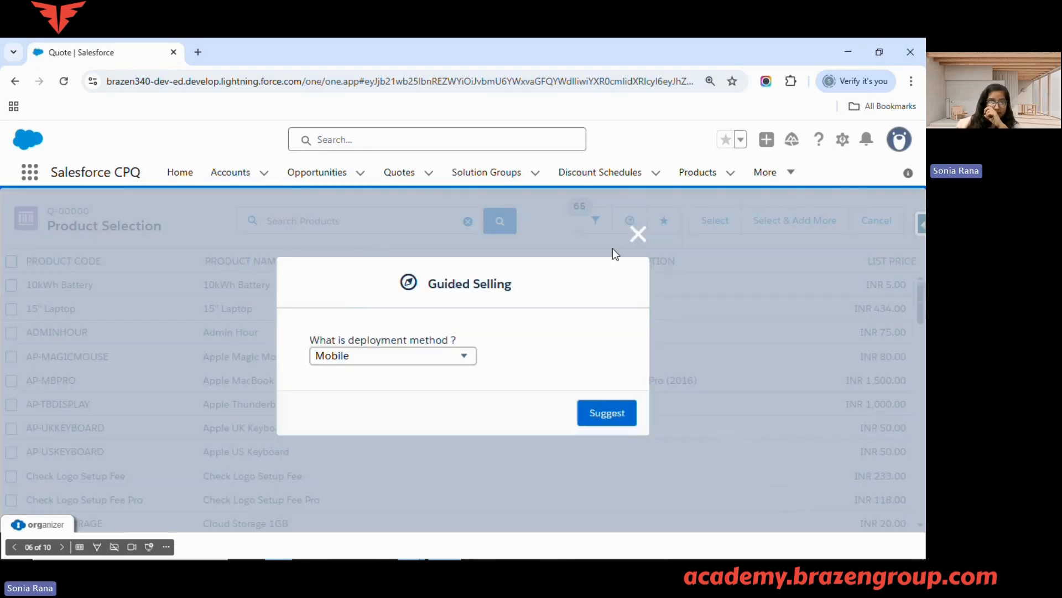
pyautogui.click(638, 234)
pyautogui.click(335, 221)
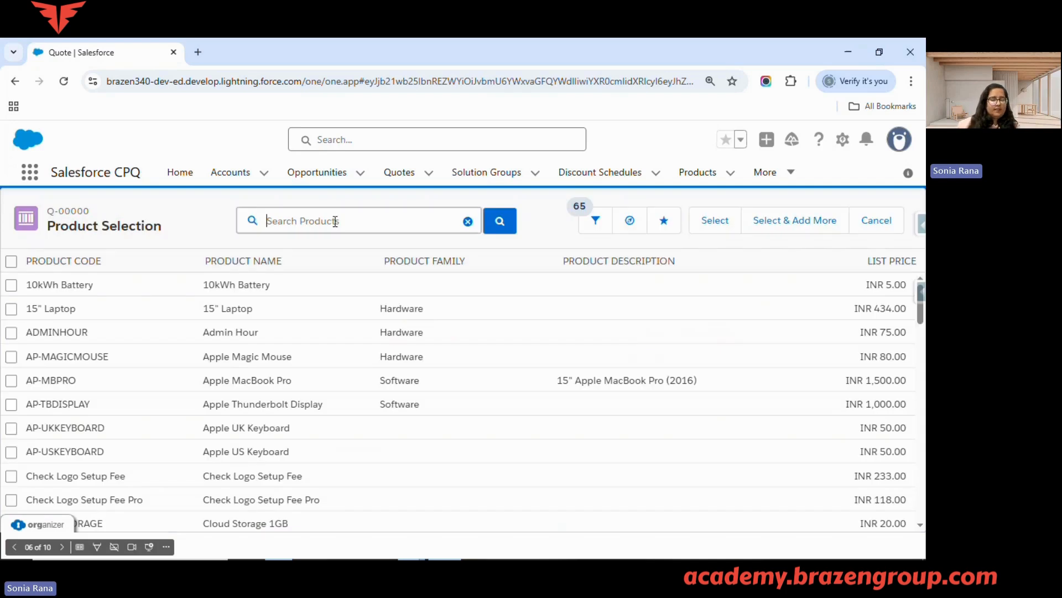
pyautogui.write('laptop')
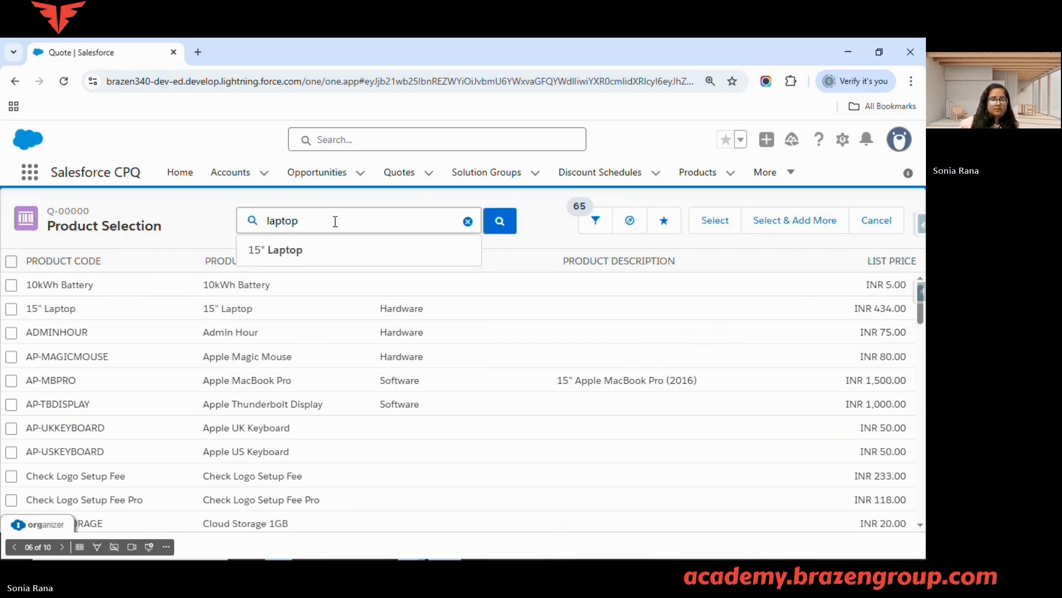
pyautogui.press('Return')
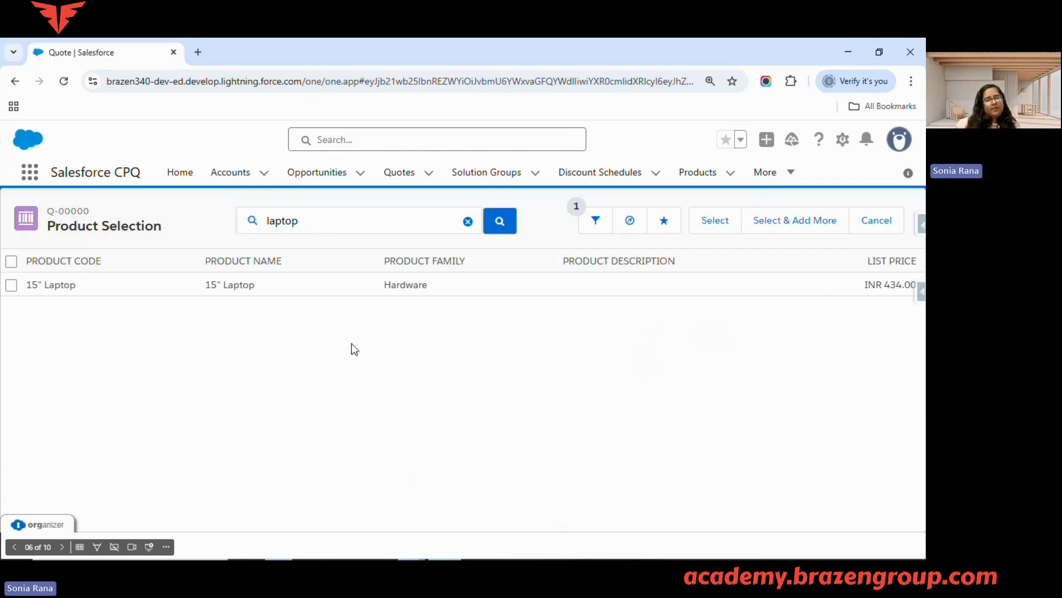
pyautogui.hotkey('alt', 'Tab')
pyautogui.hotkey('alt', 'Tab')
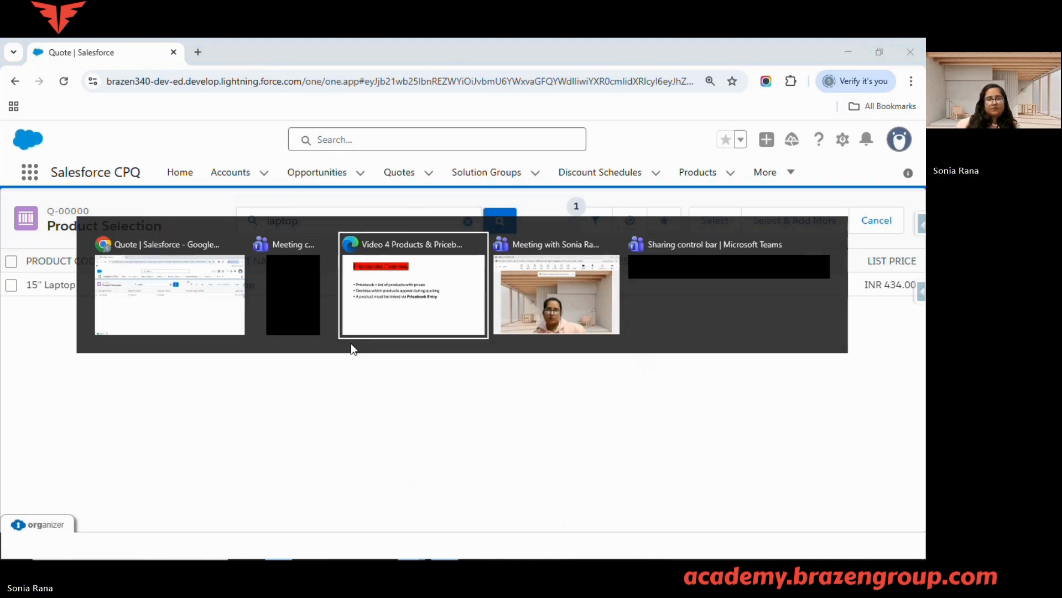
pyautogui.hotkey('alt', 'Tab')
pyautogui.hotkey('alt', 'Tab')
pyautogui.hotkey('alt', 'Tab')
pyautogui.hotkey('alt', 'Tab')
pyautogui.hotkey('alt', 'Tab')
pyautogui.hotkey('alt', 'Tab')
pyautogui.hotkey('alt', 'Tab')
pyautogui.hotkey('alt', 'Tab')
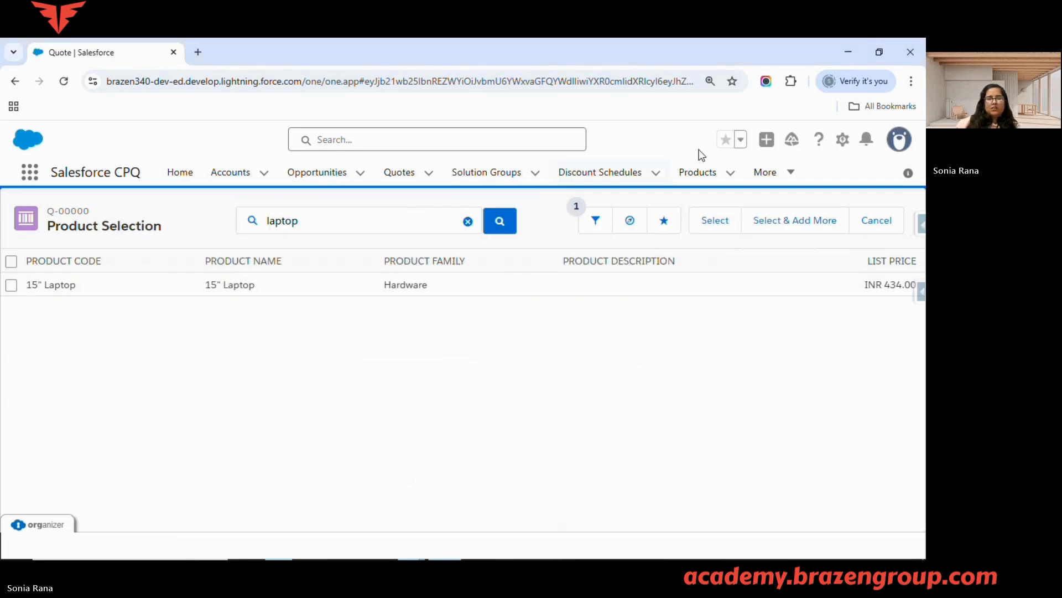
# Open the Laptop 15" product from the recently viewed products and bring up the Price Books section of its related lists
pyautogui.click(700, 175)
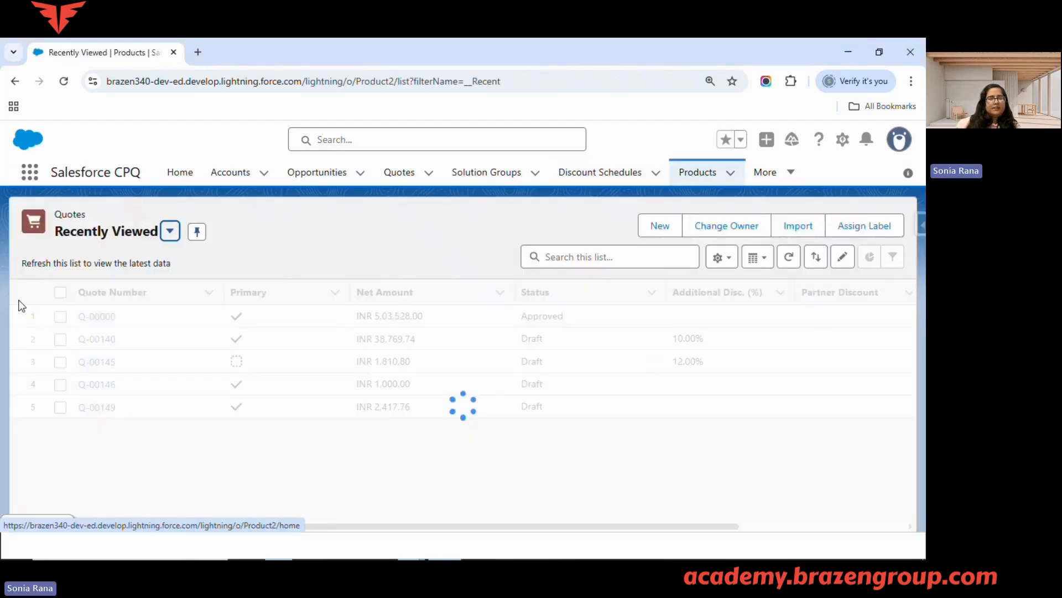
pyautogui.click(100, 314)
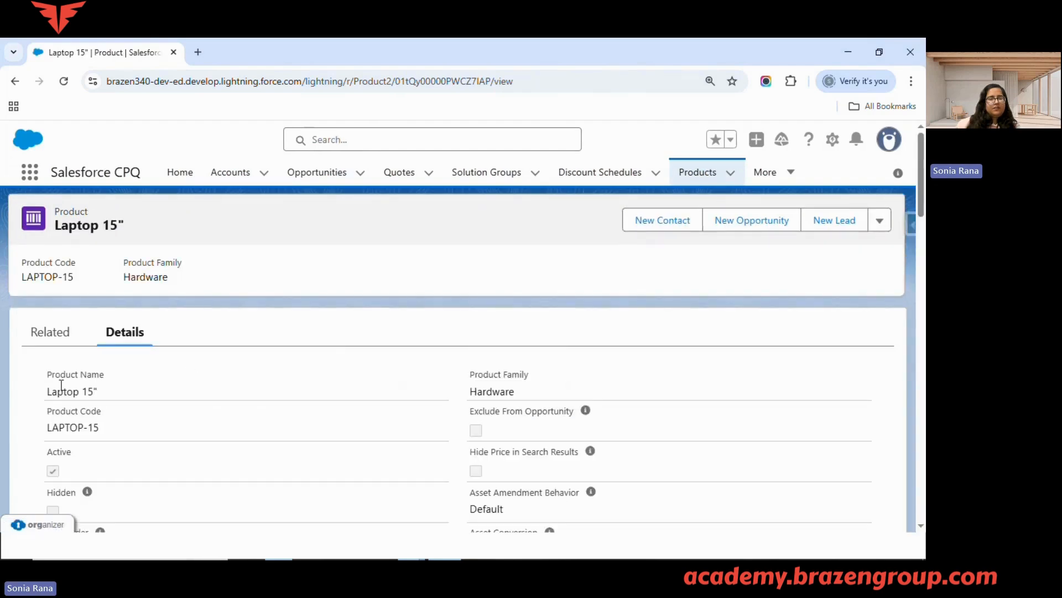
pyautogui.click(49, 335)
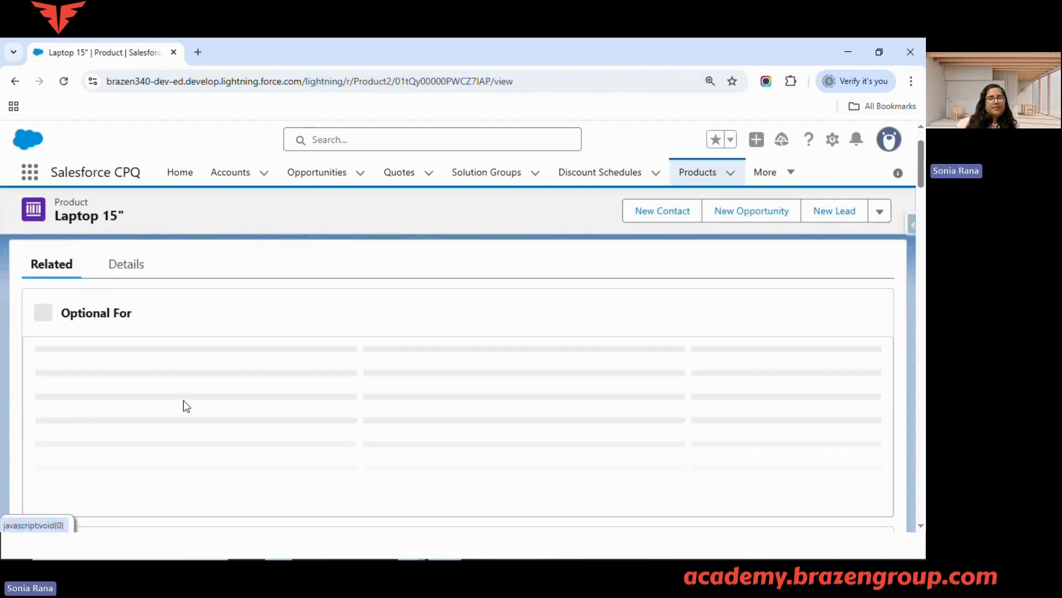
pyautogui.scroll(-10, 184, 400)
pyautogui.scroll(-10, 184, 401)
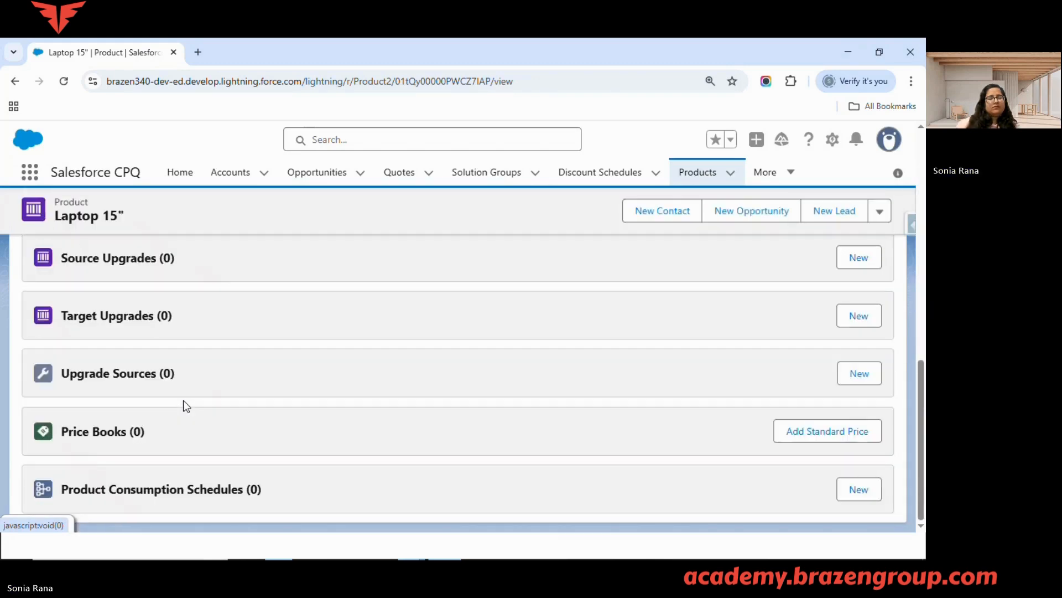
# Add a standard price to Laptop 15" with a list price of 50000 INR and save the price book entry
pyautogui.click(808, 434)
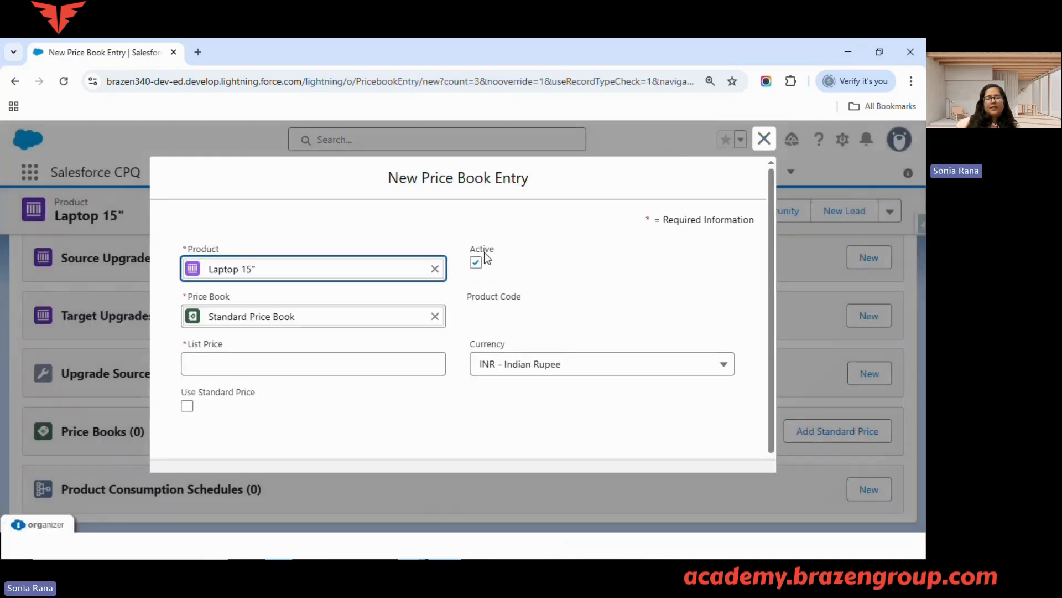
pyautogui.click(309, 361)
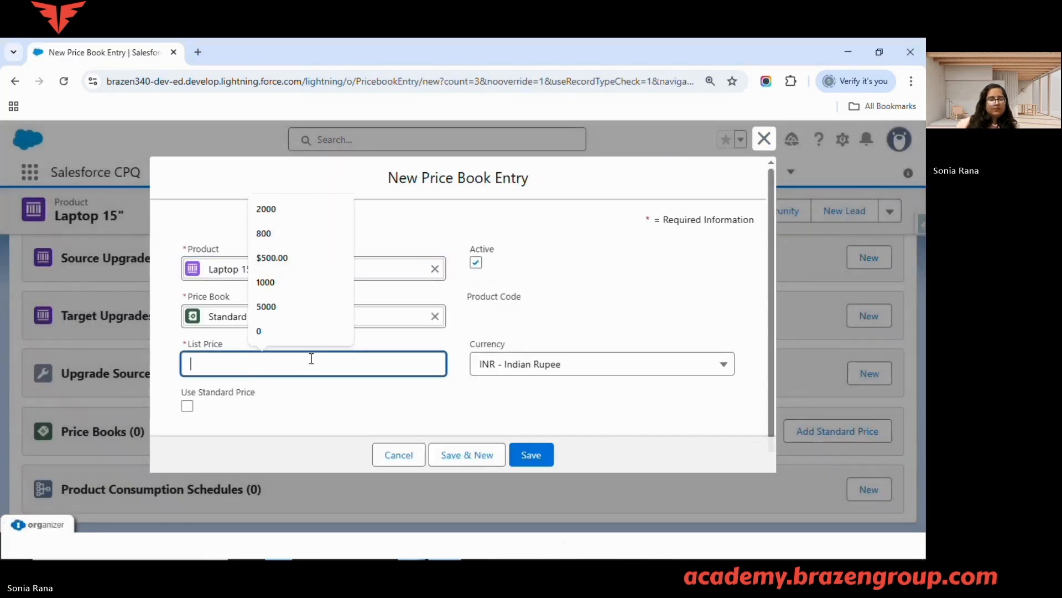
pyautogui.write('50000')
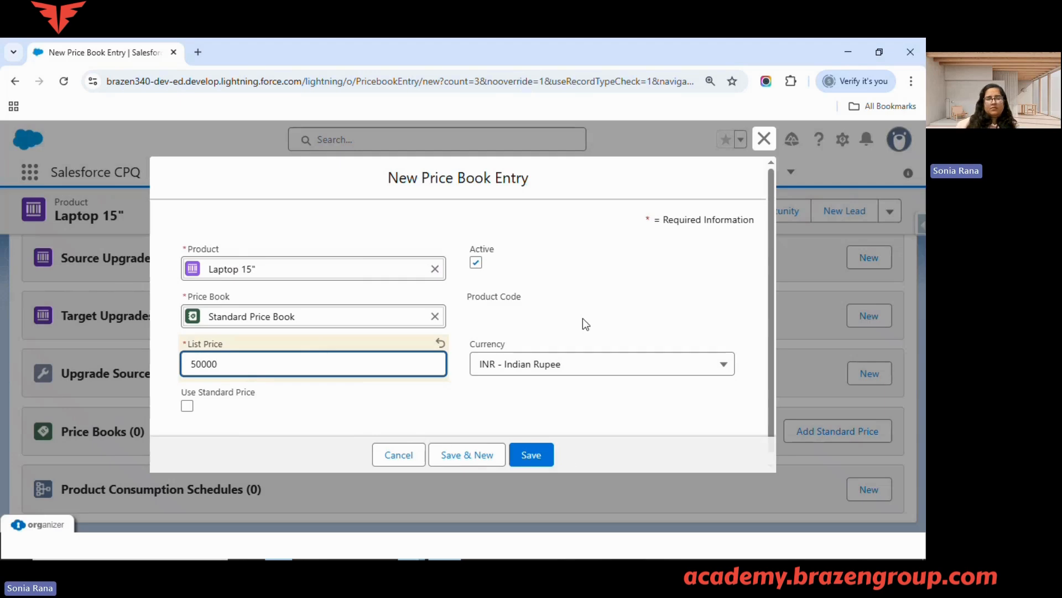
pyautogui.click(531, 454)
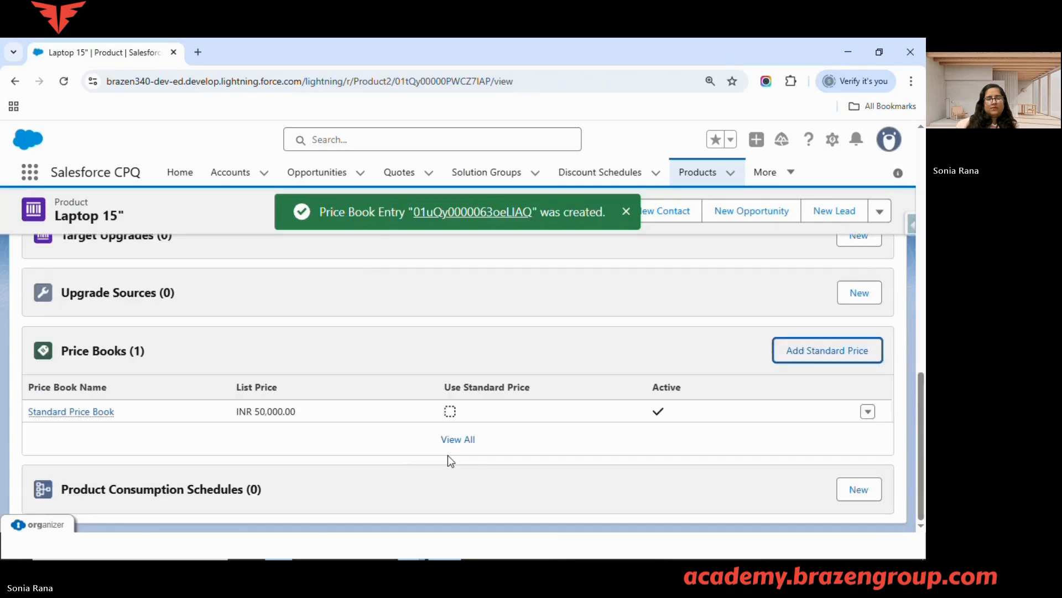
# From the full list of Laptop 15" price books, add the product to the Standard price book in INR and save the entry at 50,000.00
pyautogui.click(459, 441)
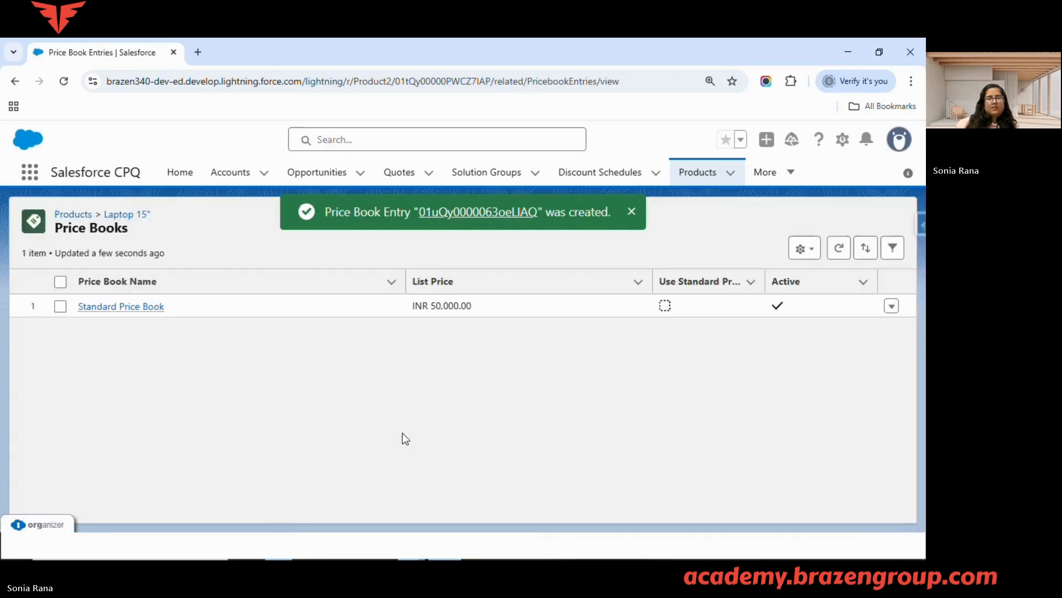
pyautogui.click(185, 313)
pyautogui.click(335, 382)
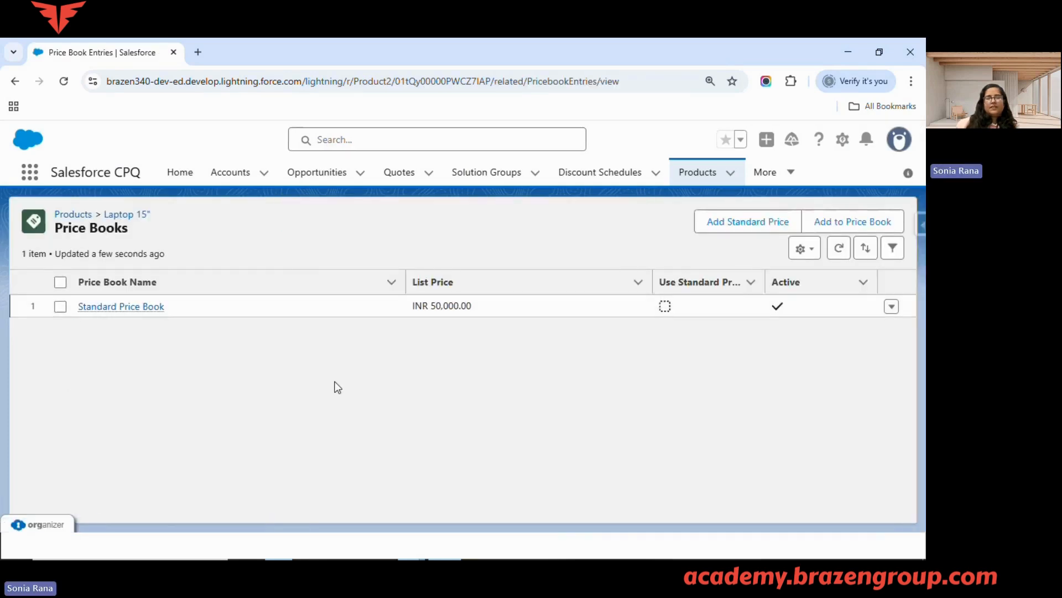
pyautogui.click(856, 221)
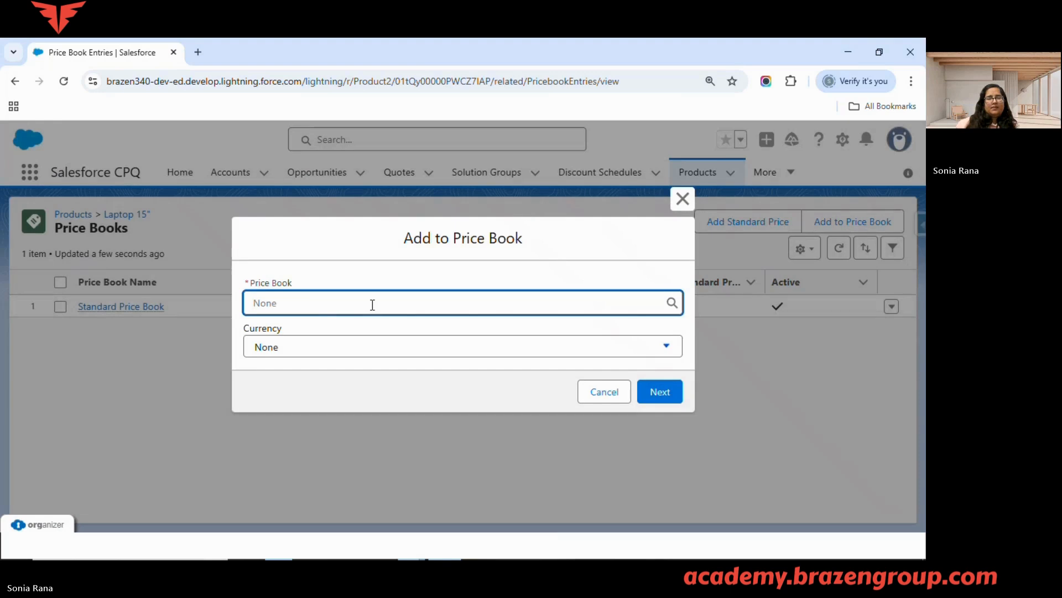
pyautogui.write('sta')
pyautogui.click(359, 330)
pyautogui.click(349, 341)
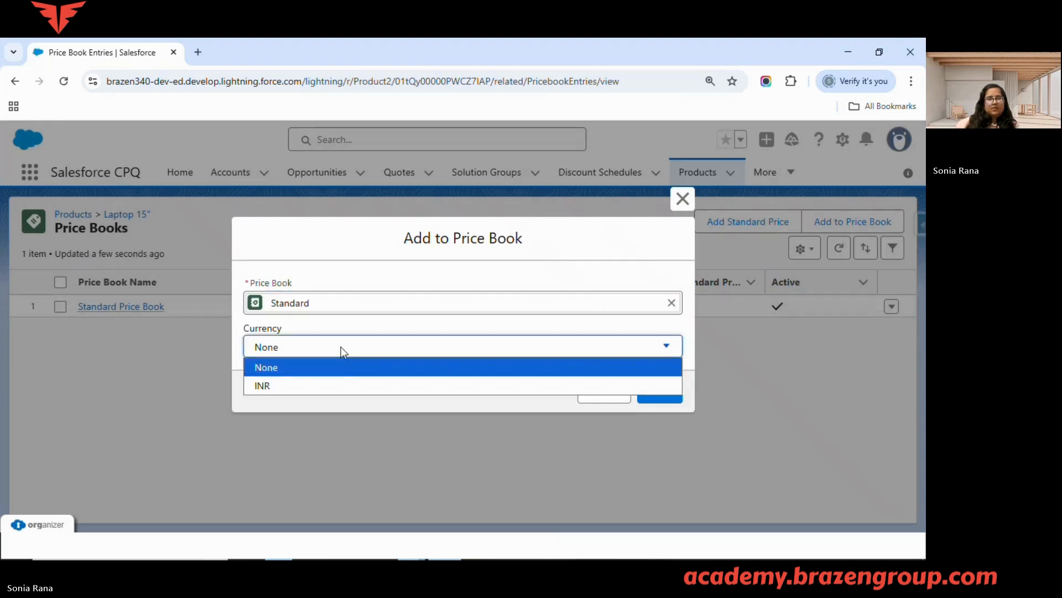
pyautogui.click(548, 387)
pyautogui.press('Tab')
pyautogui.press('Return')
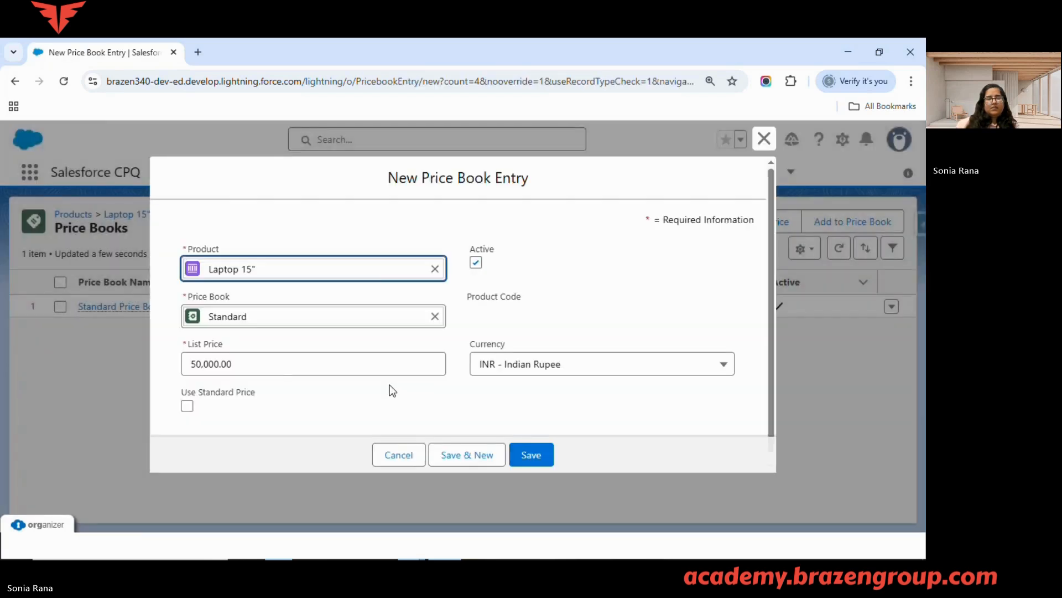
pyautogui.click(530, 454)
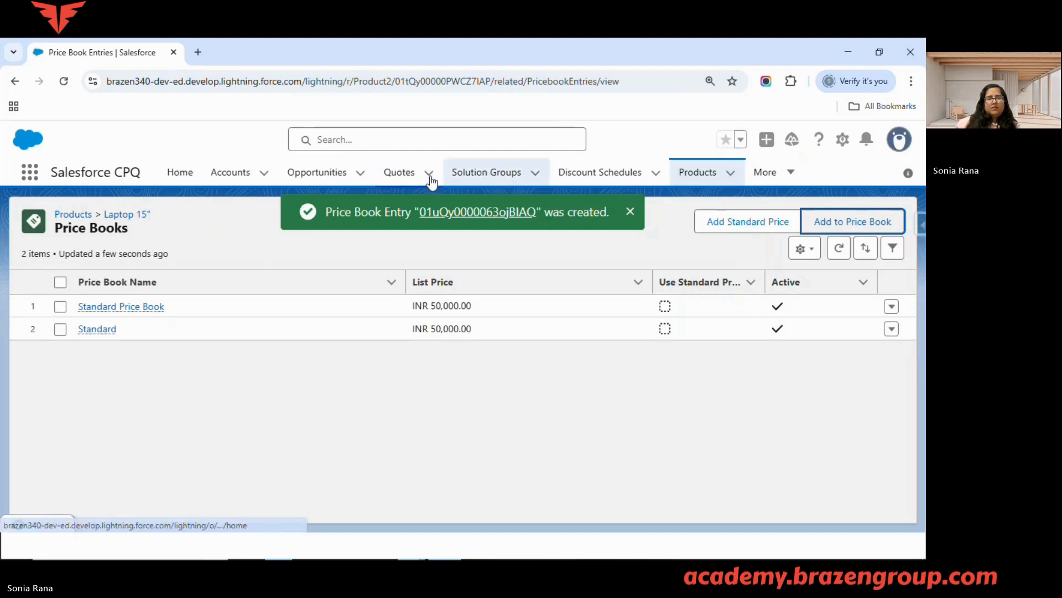
# Return to the recently viewed quotes, open quote Q-00000 and edit its lines
pyautogui.click(396, 172)
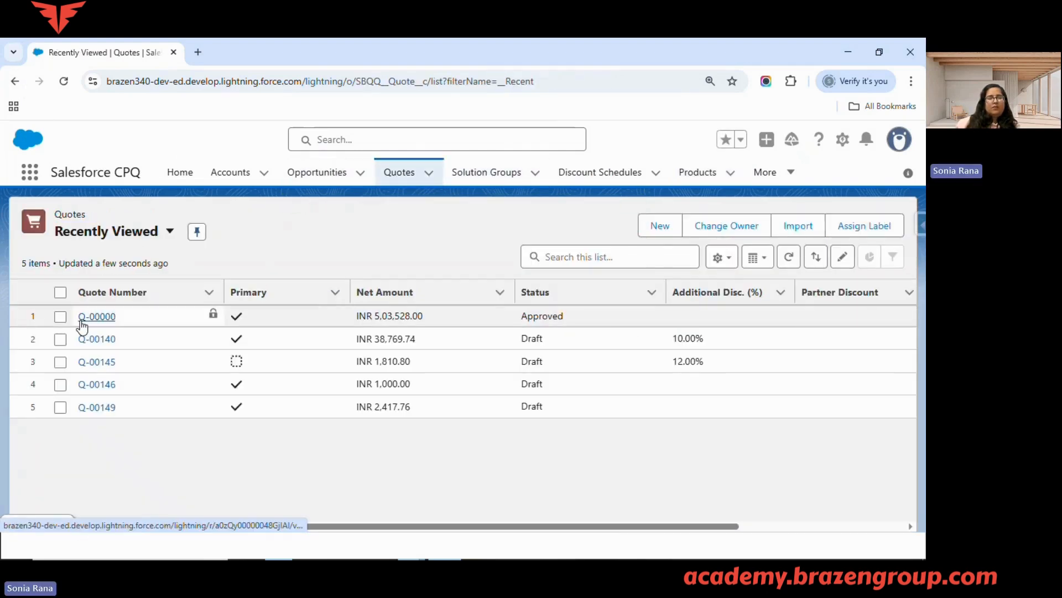
pyautogui.click(93, 316)
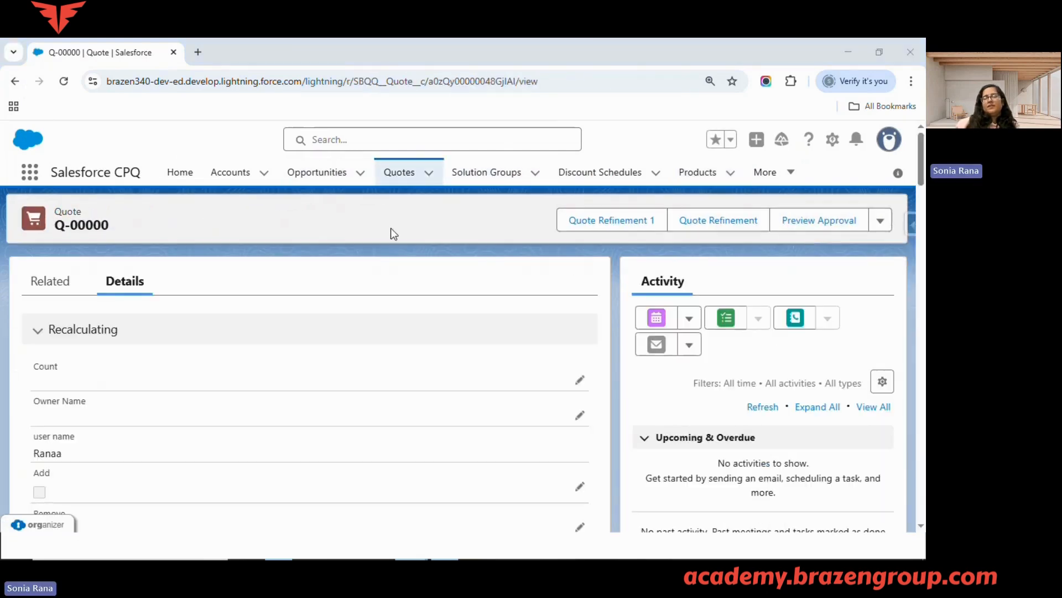
pyautogui.click(888, 222)
pyautogui.scroll(-5, 841, 477)
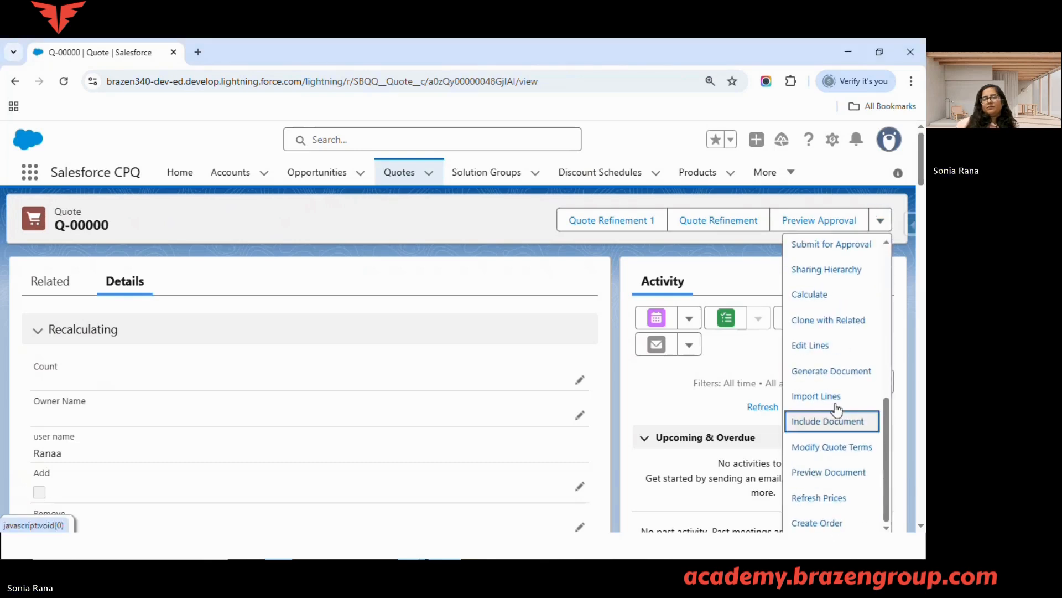
pyautogui.click(834, 348)
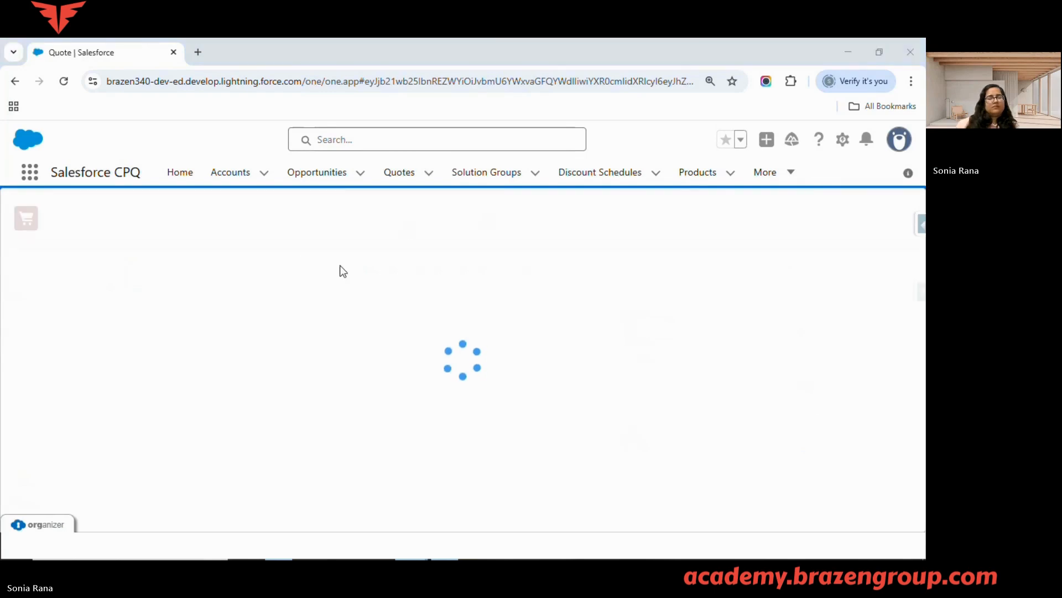
# Start adding products to the quote, dismiss Guided Selling, search for Laptop 15" and highlight its product code in the results
pyautogui.click(490, 221)
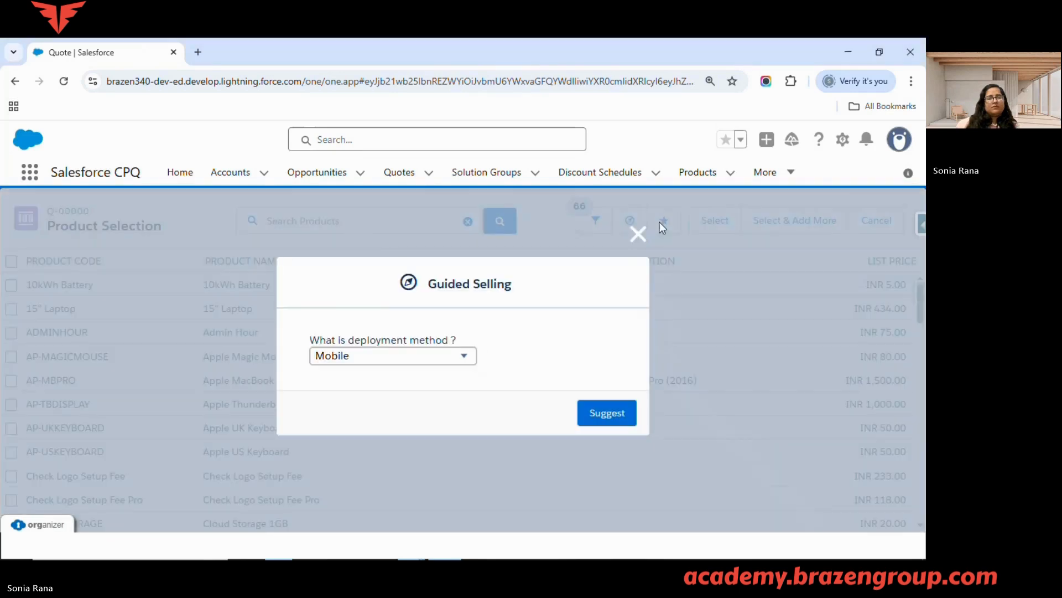
pyautogui.click(638, 234)
pyautogui.click(311, 225)
pyautogui.write('la')
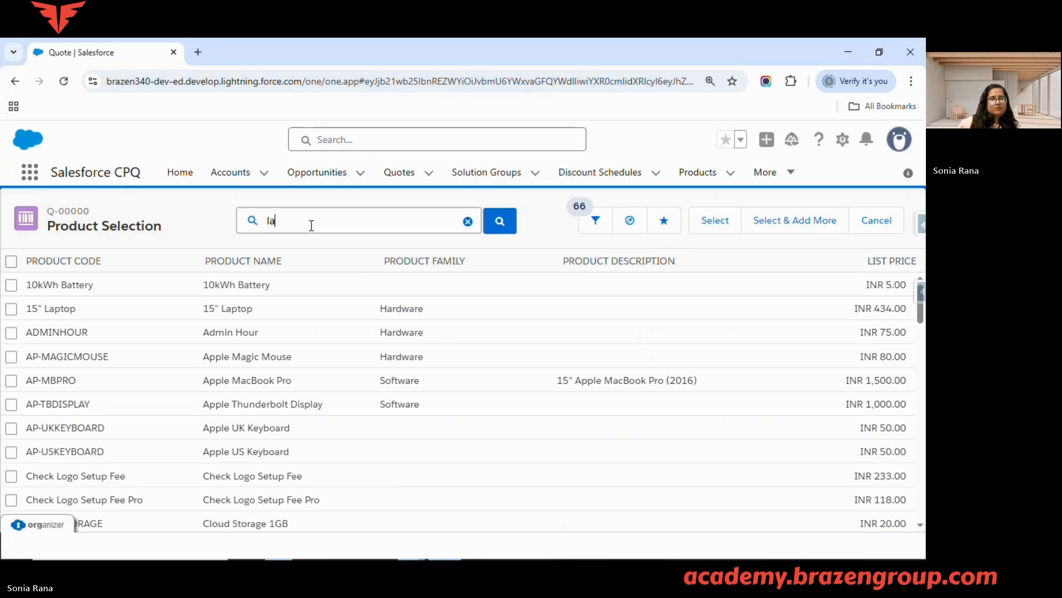
pyautogui.write('p')
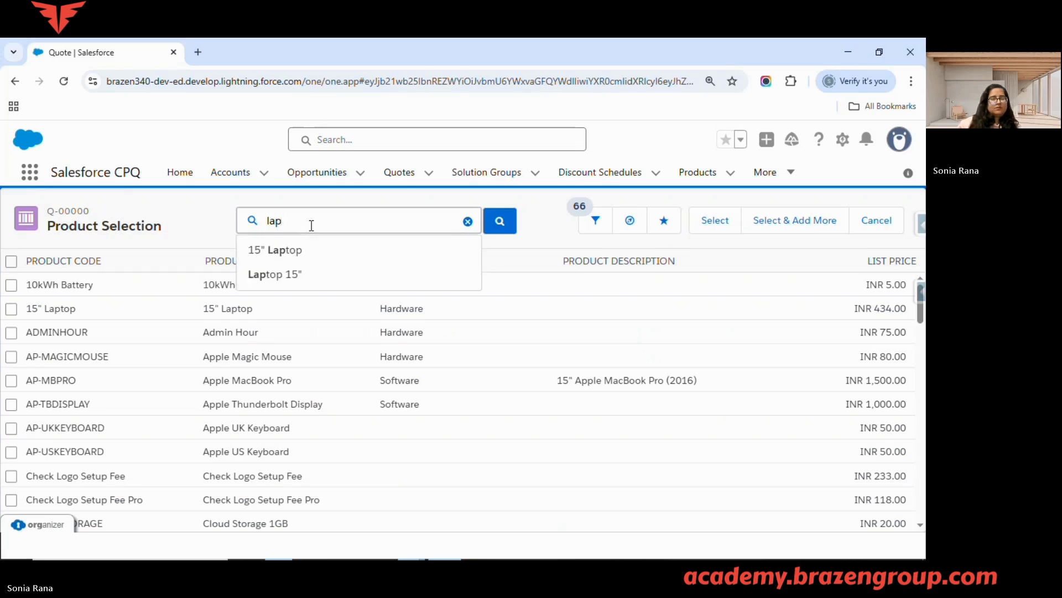
pyautogui.click(359, 278)
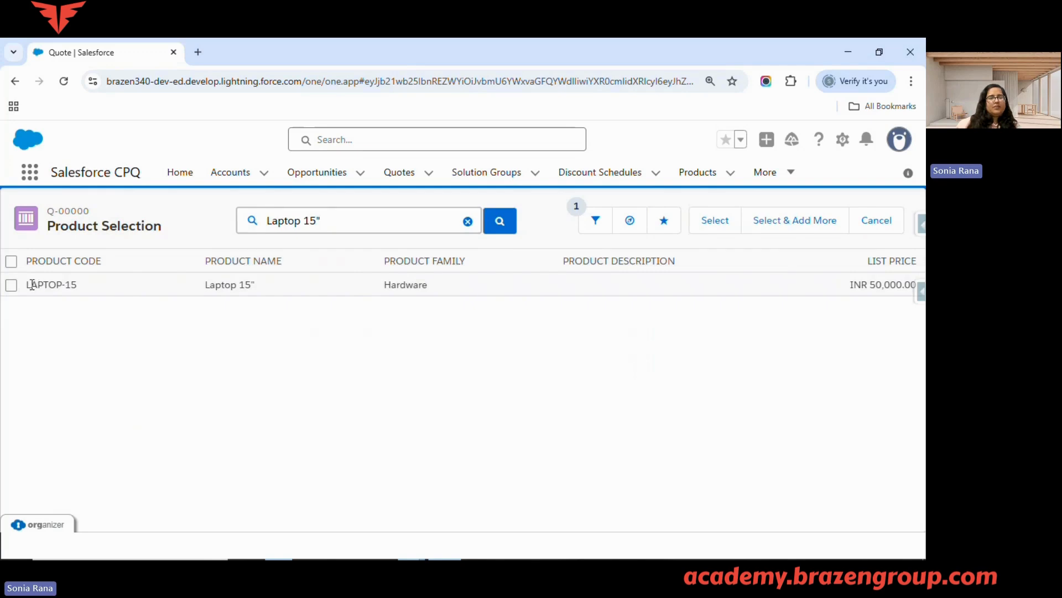
pyautogui.moveTo(26, 284); pyautogui.dragTo(83, 287)
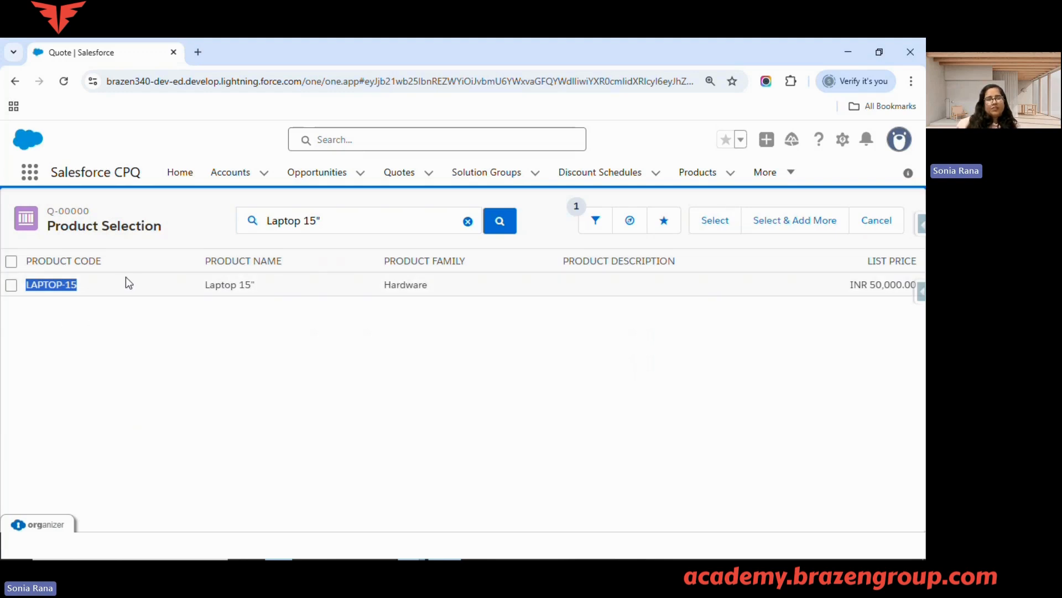
# Switch to the slide presentation and advance to the Standard vs Custom Pricebooks slide
pyautogui.click(902, 155)
pyautogui.hotkey('alt', 'Tab')
pyautogui.hotkey('alt', 'Tab')
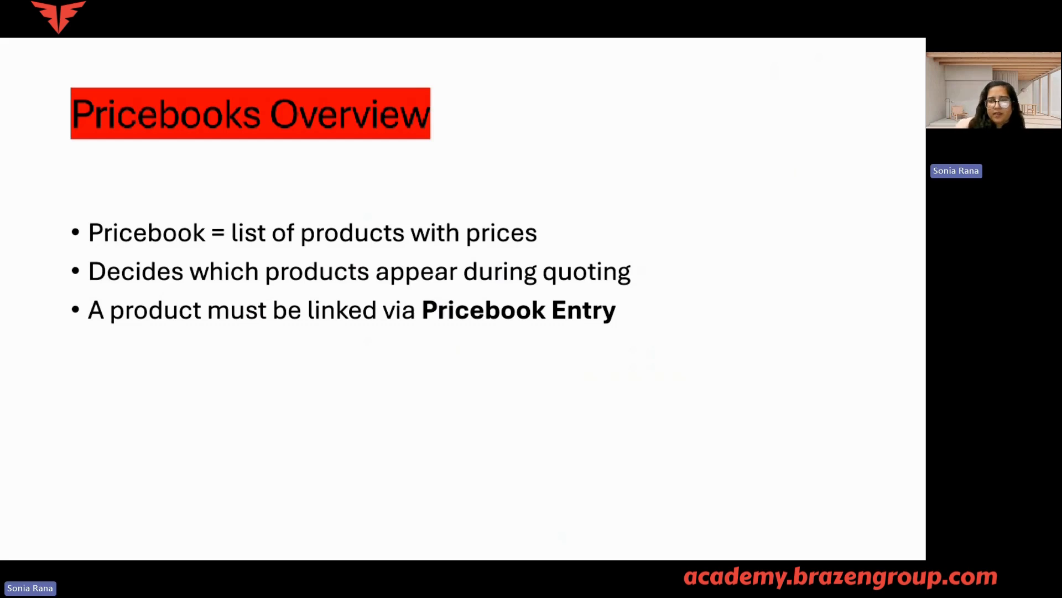
pyautogui.press('Right')
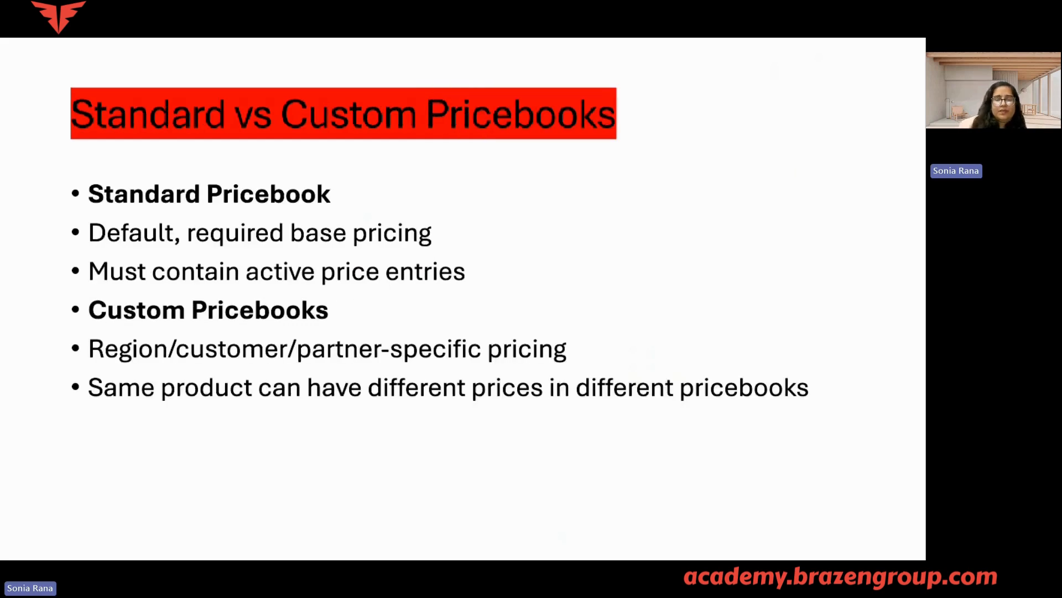